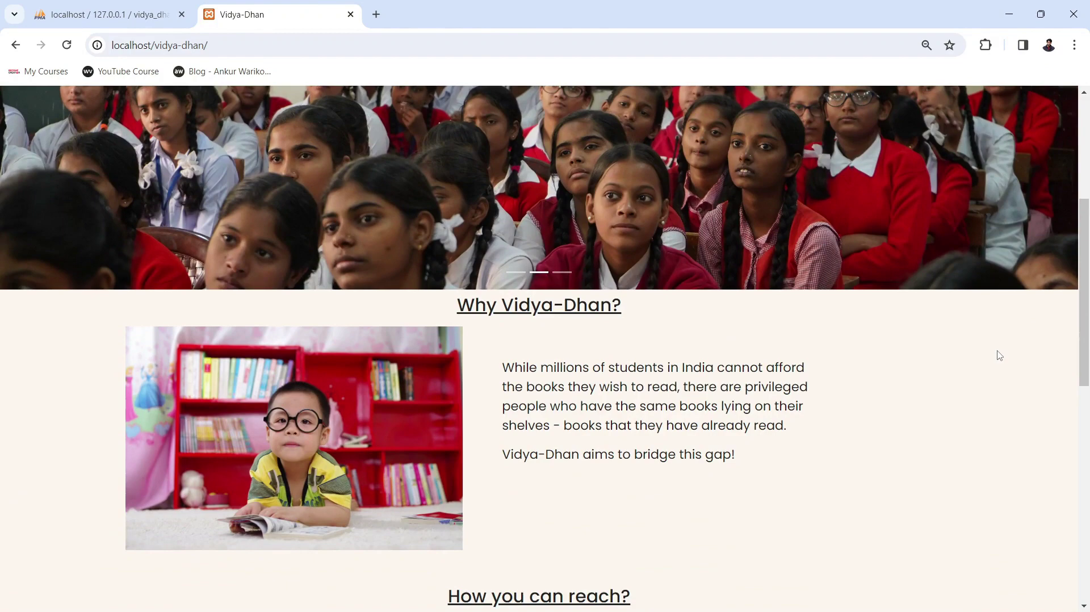
{"action": "scroll", "coordinate": [999, 355], "scroll_direction": "down", "scroll_amount": 3}
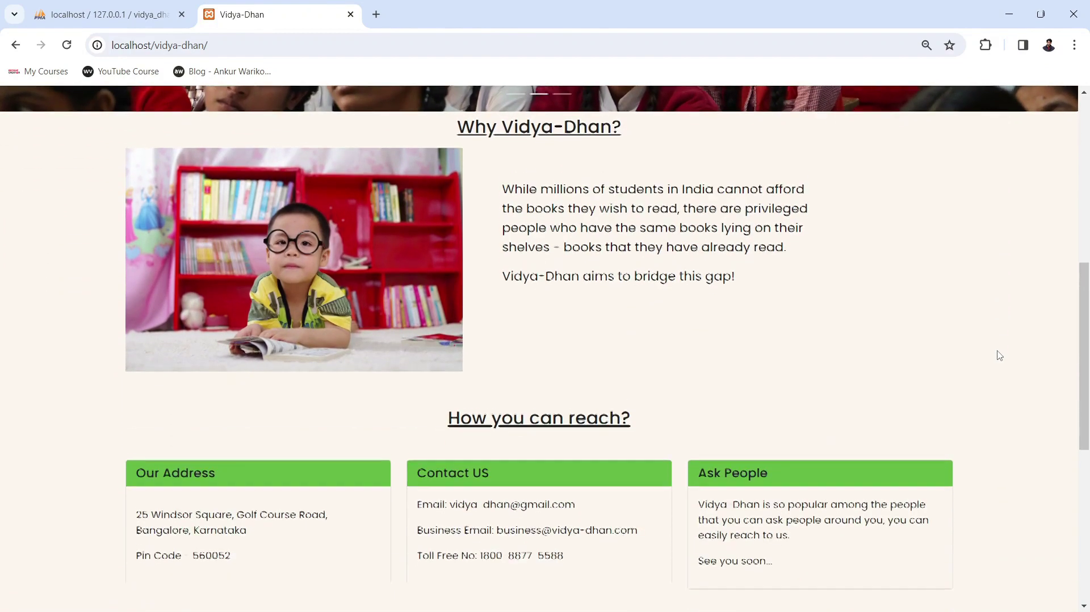
{"action": "scroll", "coordinate": [999, 356], "scroll_direction": "down", "scroll_amount": 1}
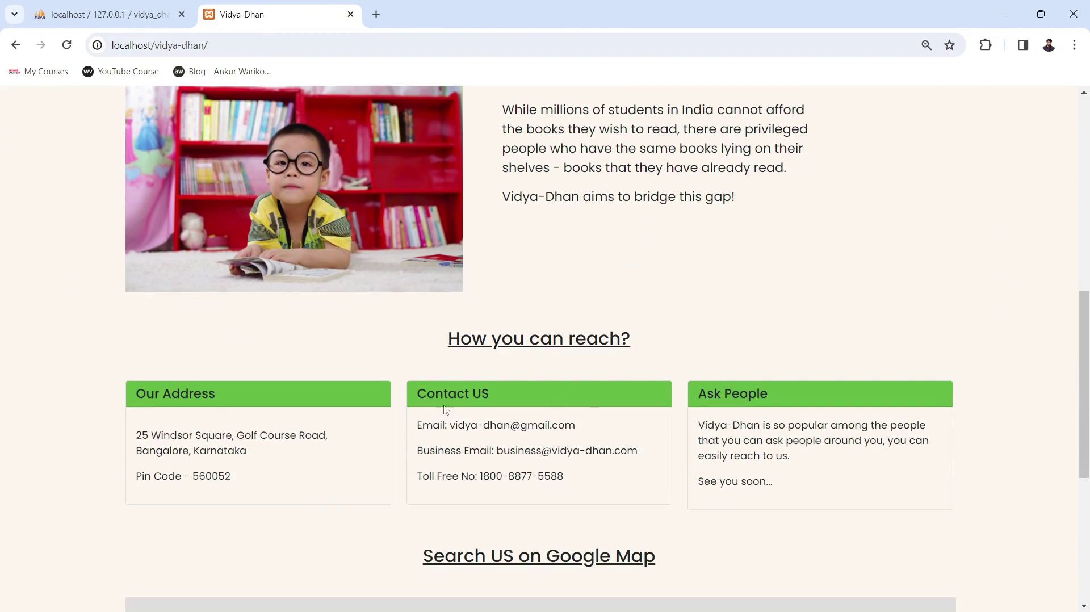
{"action": "scroll", "coordinate": [781, 437], "scroll_direction": "down", "scroll_amount": 2}
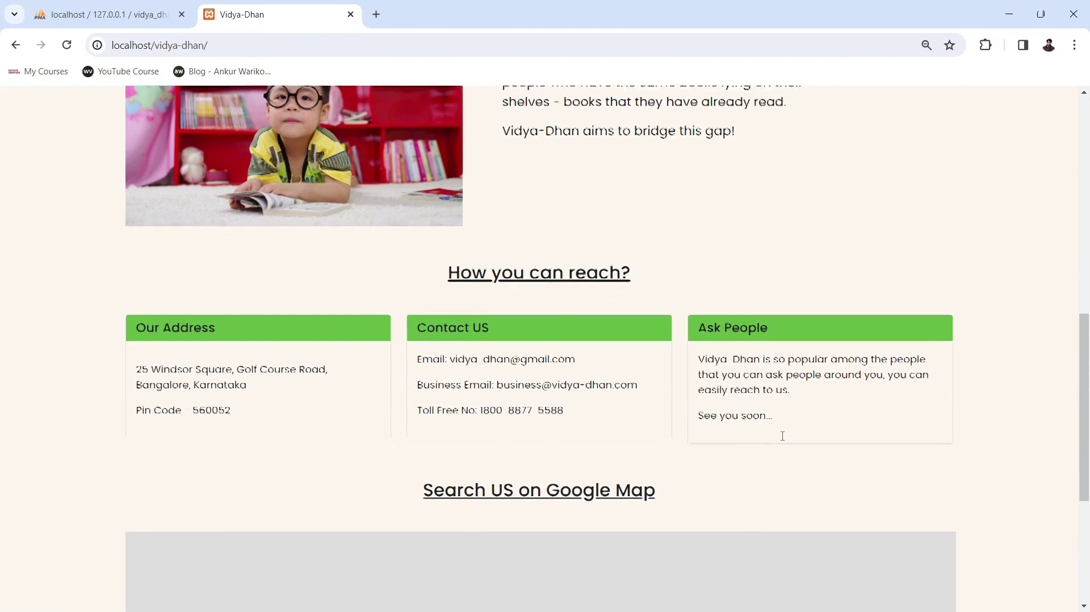
{"action": "scroll", "coordinate": [782, 436], "scroll_direction": "down", "scroll_amount": 4}
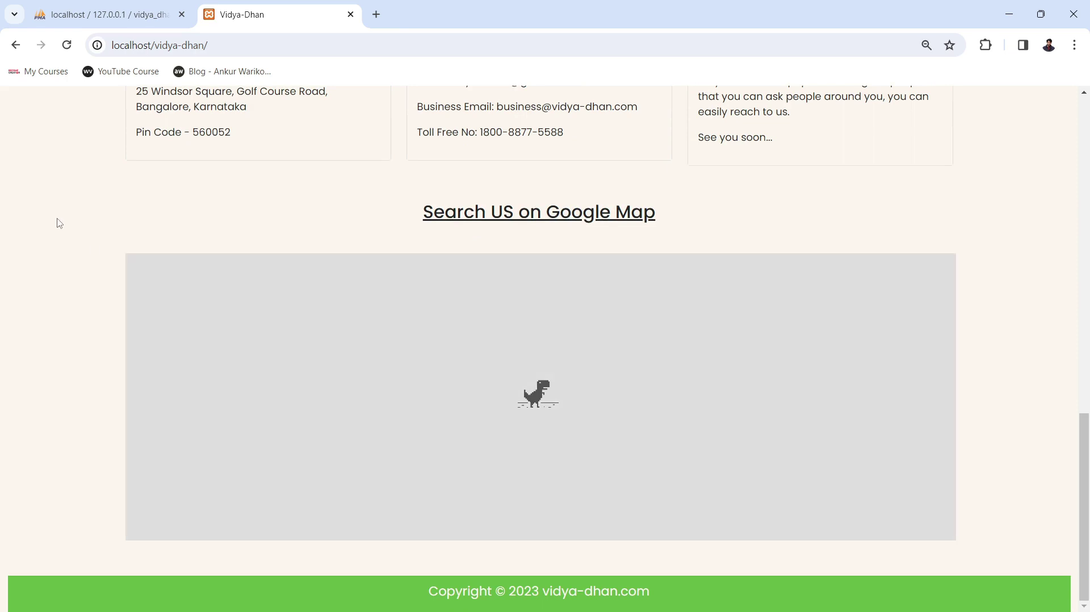
{"action": "scroll", "coordinate": [44, 355], "scroll_direction": "up", "scroll_amount": 15}
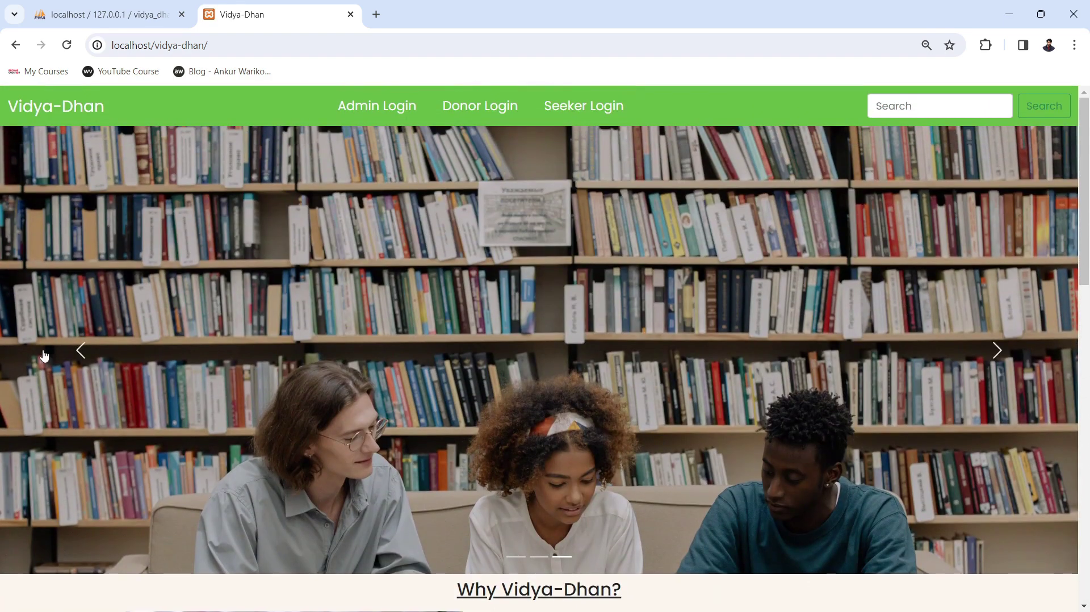
Open the Admin Login page, then view the vidya_dhan database's six tables in phpMyAdmin.
{"action": "left_click", "coordinate": [364, 112]}
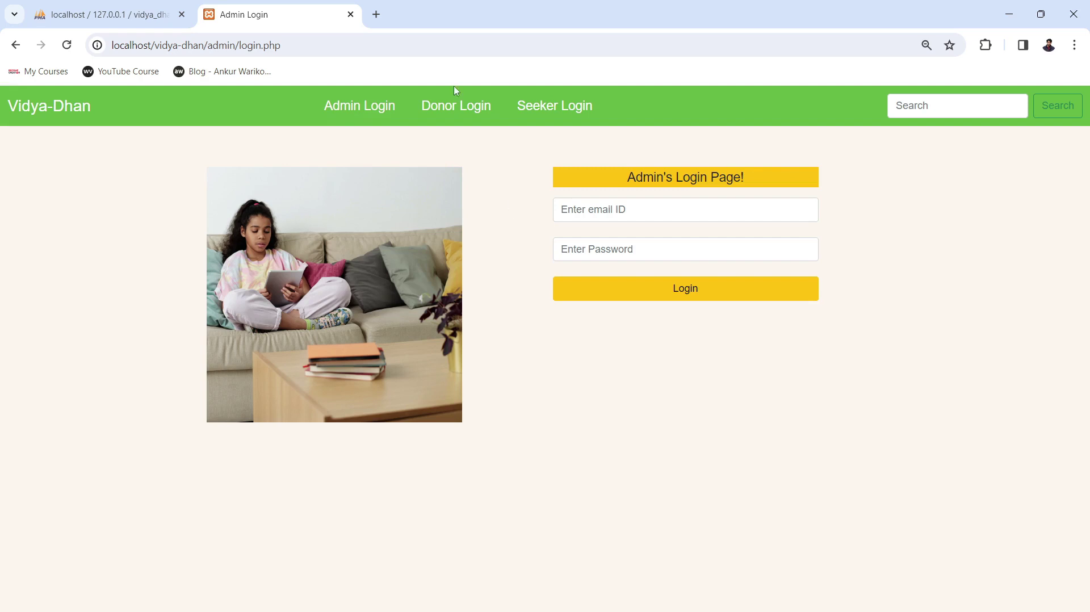
{"action": "left_click", "coordinate": [110, 15]}
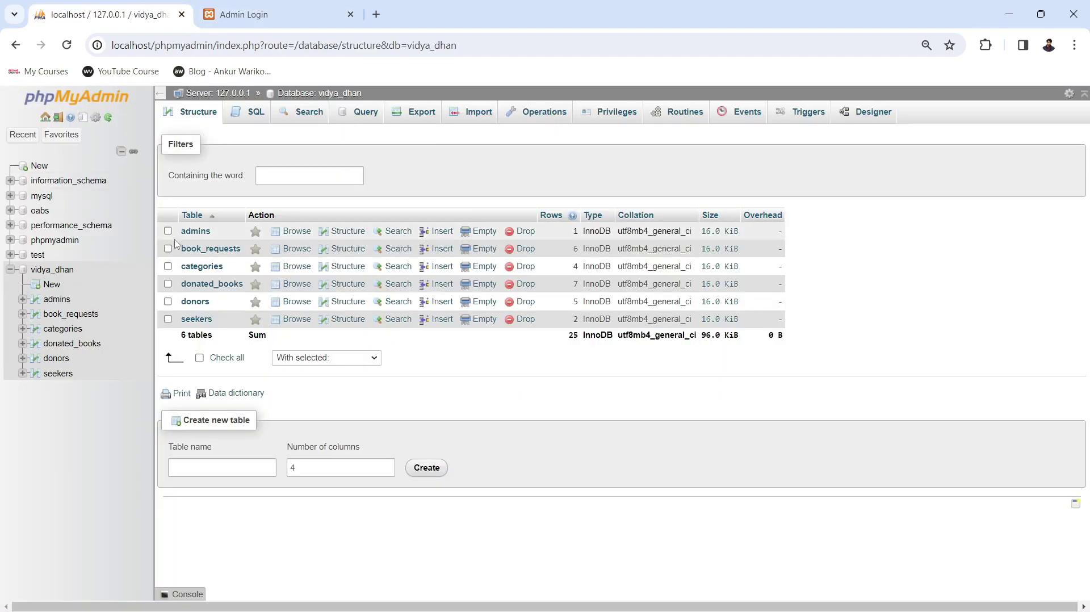
Browse the admins table to see the single admin record's email and password.
{"action": "left_click", "coordinate": [196, 231]}
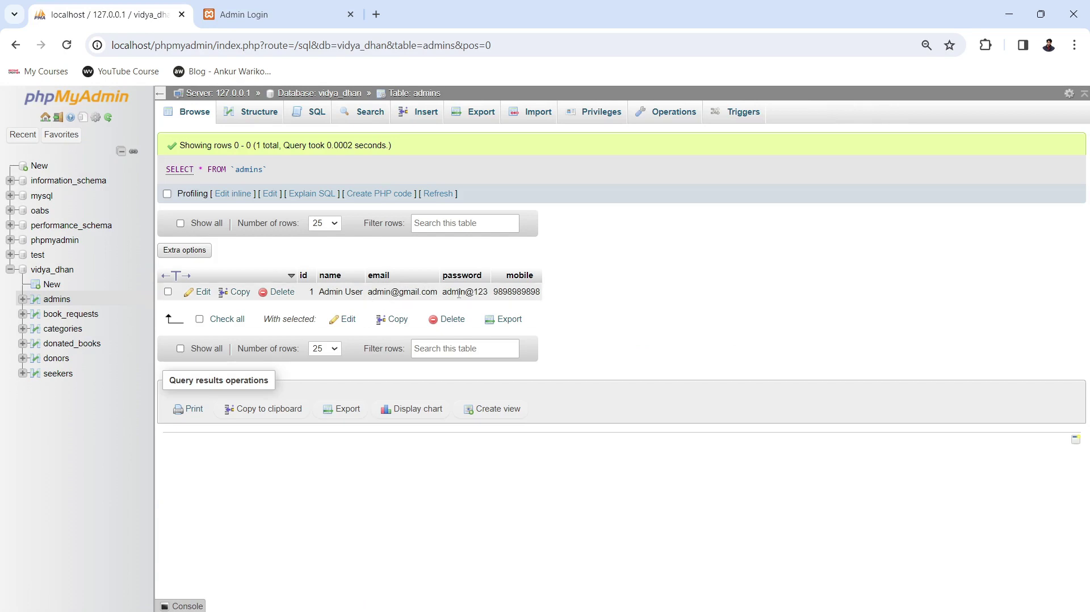
Try logging in with the saved admin e-mail and a wrong password, then dismiss the error alert.
{"action": "left_click", "coordinate": [263, 5]}
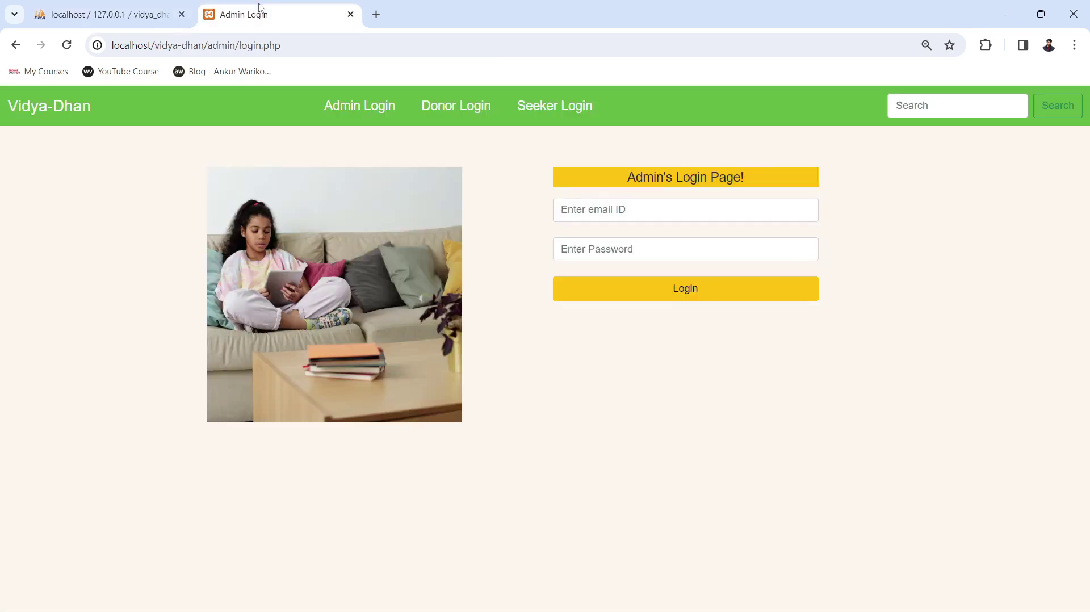
{"action": "left_click", "coordinate": [655, 206]}
{"action": "type", "text": "admin"}
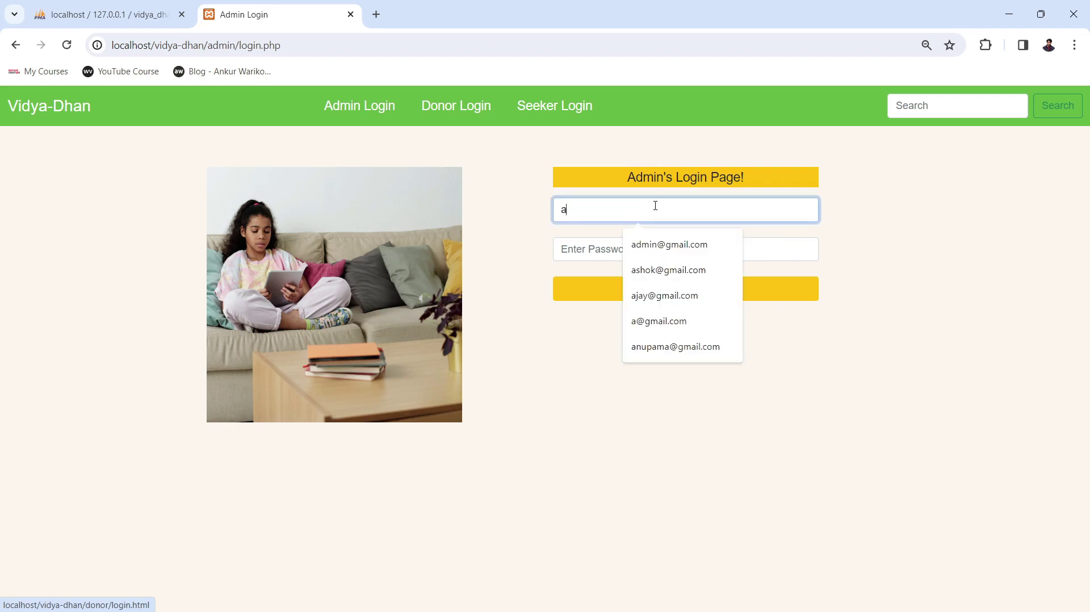
{"action": "left_click", "coordinate": [656, 244]}
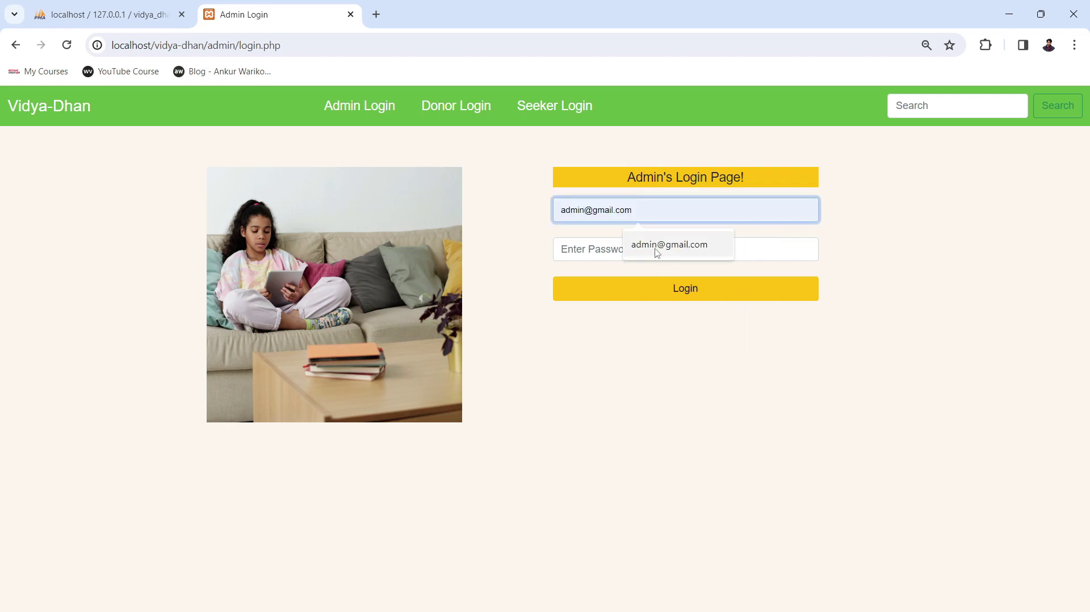
{"action": "left_click", "coordinate": [655, 248]}
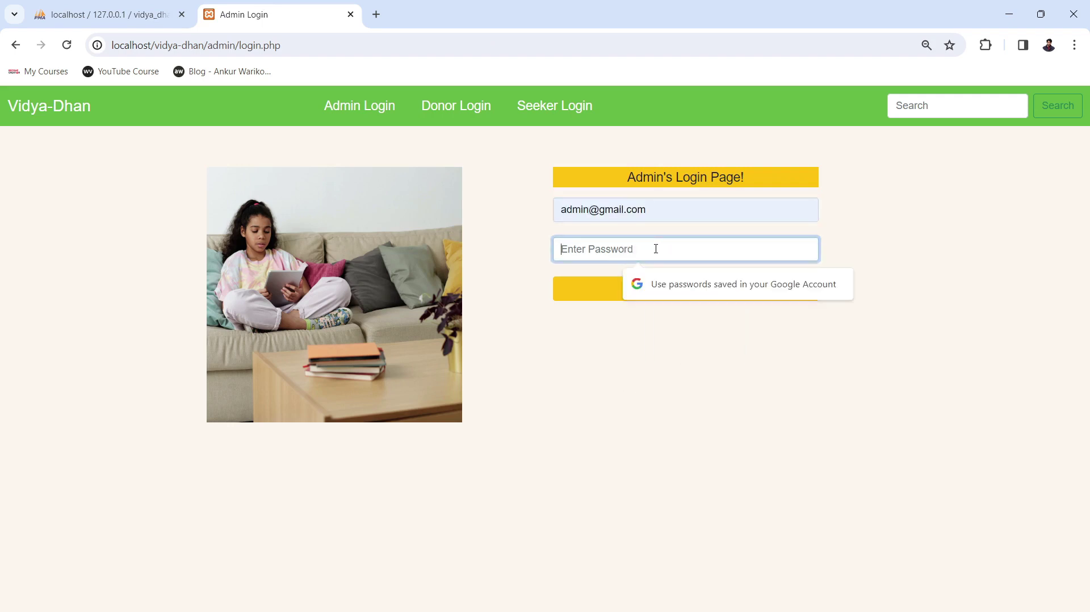
{"action": "type", "text": "123456"}
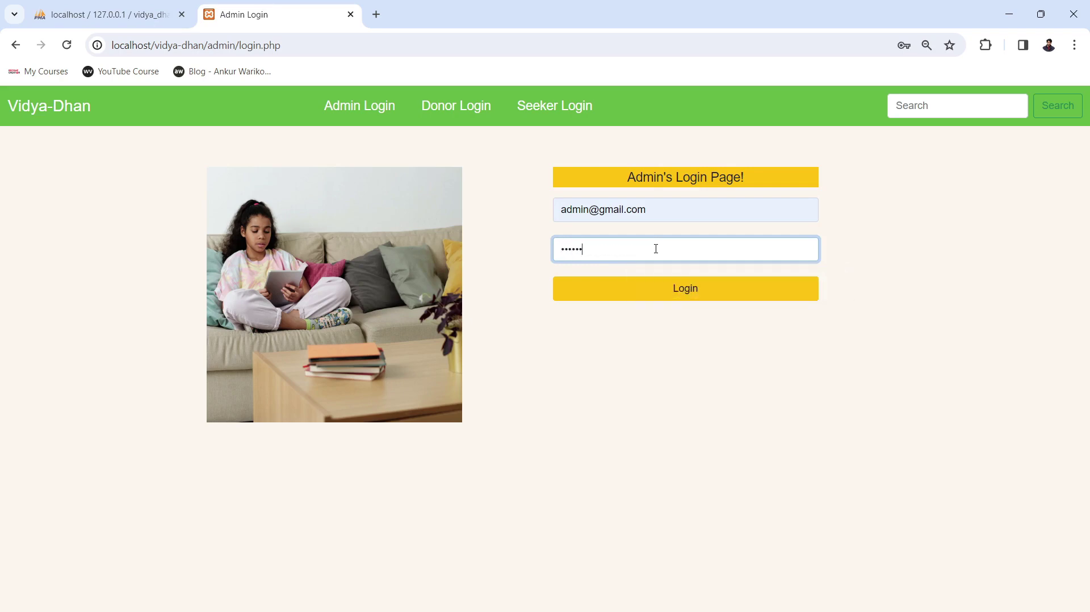
{"action": "left_click", "coordinate": [662, 288]}
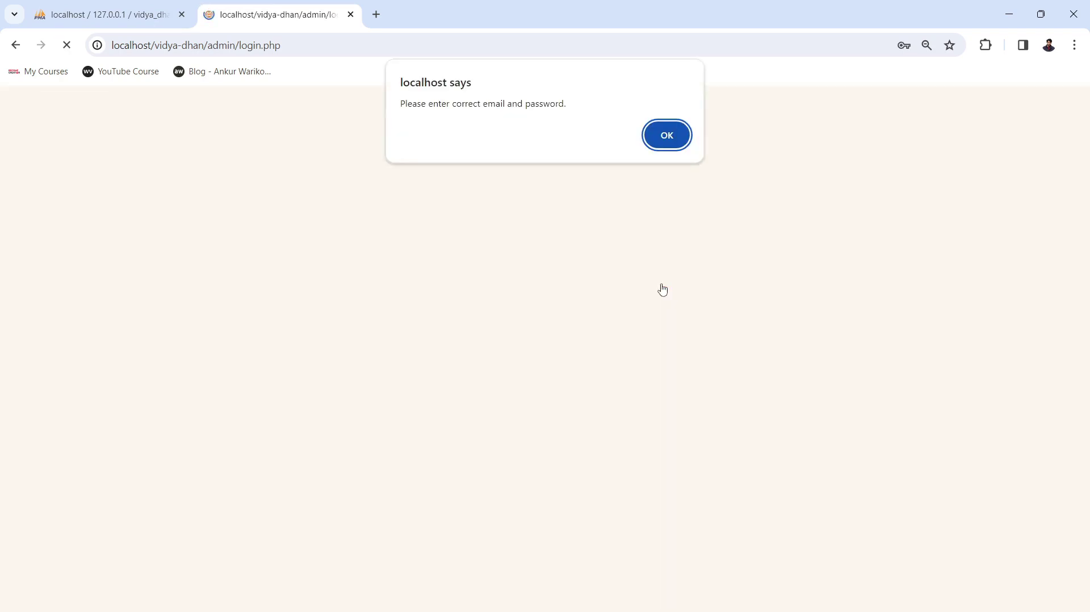
{"action": "left_click", "coordinate": [666, 135]}
Re-enter the admin e-mail with the correct password to reach the Admin Dashboard.
{"action": "left_click", "coordinate": [653, 207]}
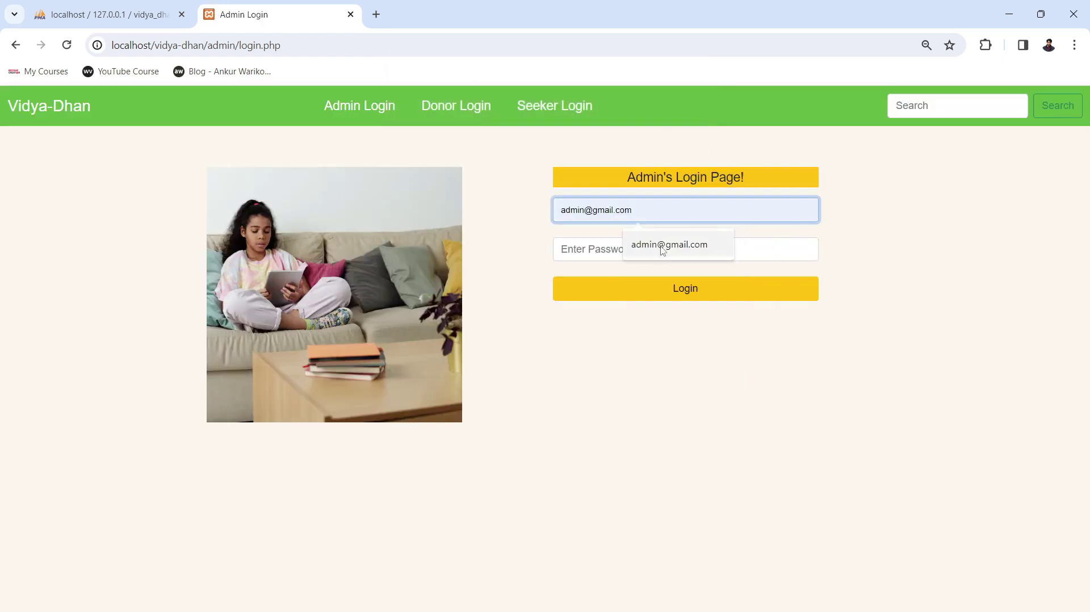
{"action": "left_click", "coordinate": [661, 245]}
{"action": "left_click", "coordinate": [661, 246]}
{"action": "type", "text": "1234"}
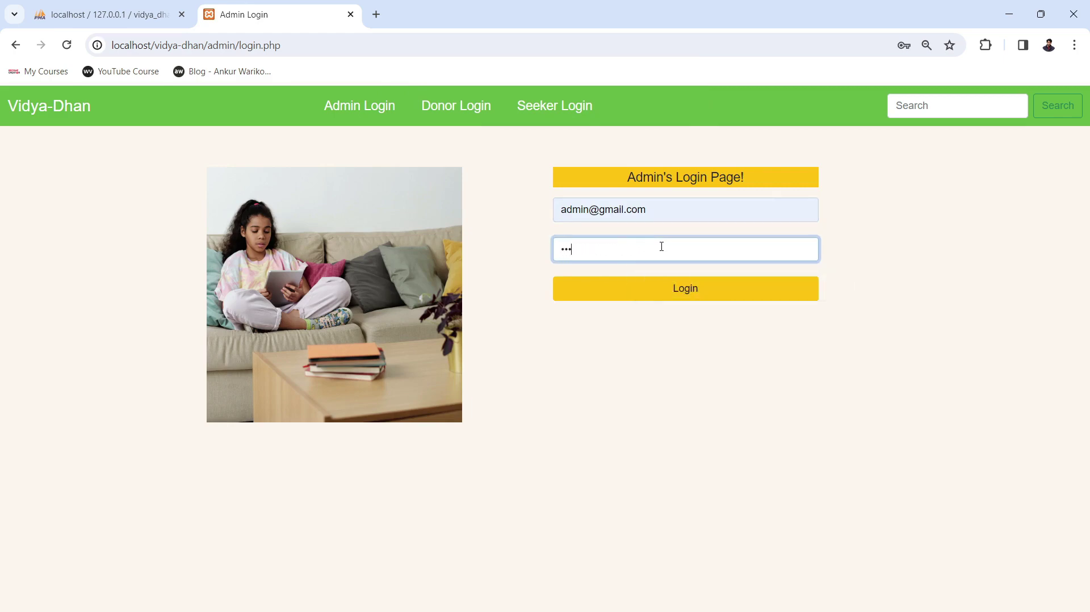
{"action": "type", "text": "56789"}
{"action": "left_click", "coordinate": [675, 294]}
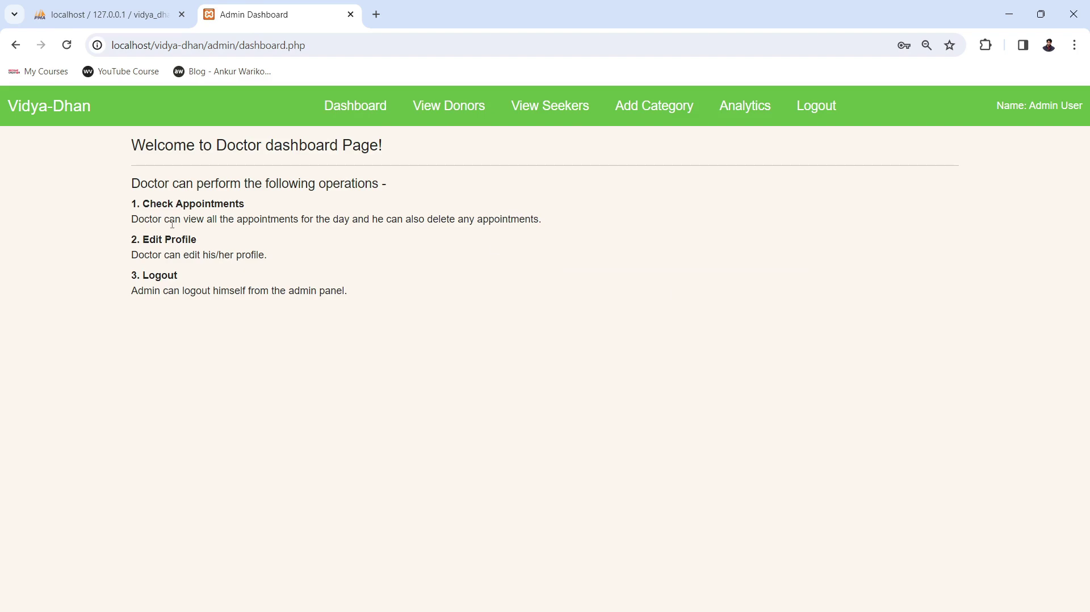
Highlight the dashboard welcome text and admin name, then show the list of all five donors.
{"action": "left_click_drag", "start_coordinate": [134, 145], "coordinate": [351, 287]}
{"action": "left_click", "coordinate": [377, 317]}
{"action": "left_click_drag", "start_coordinate": [360, 299], "coordinate": [111, 145]}
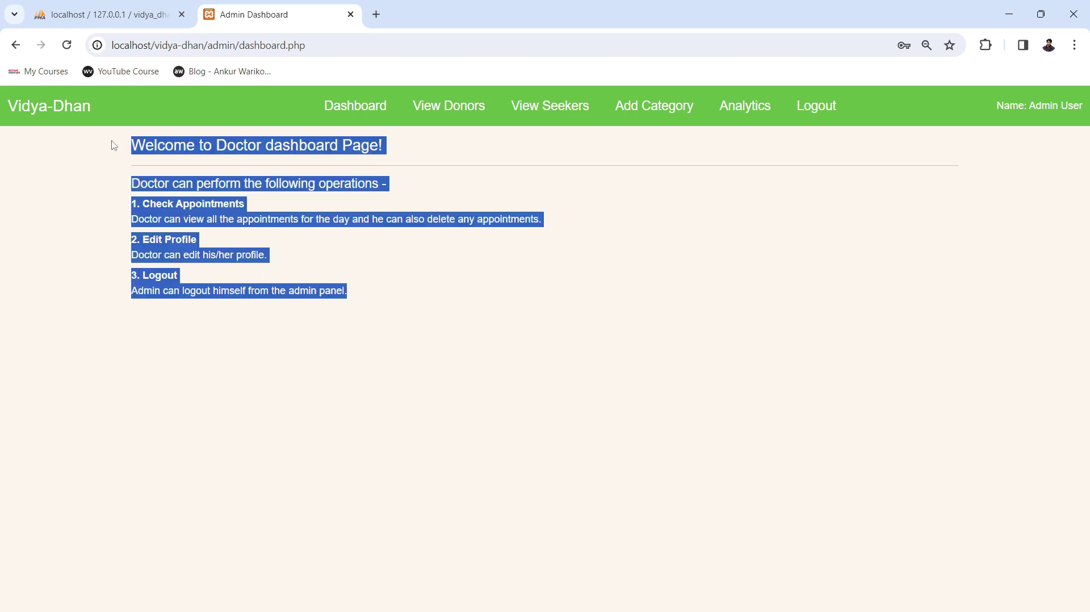
{"action": "left_click", "coordinate": [339, 302]}
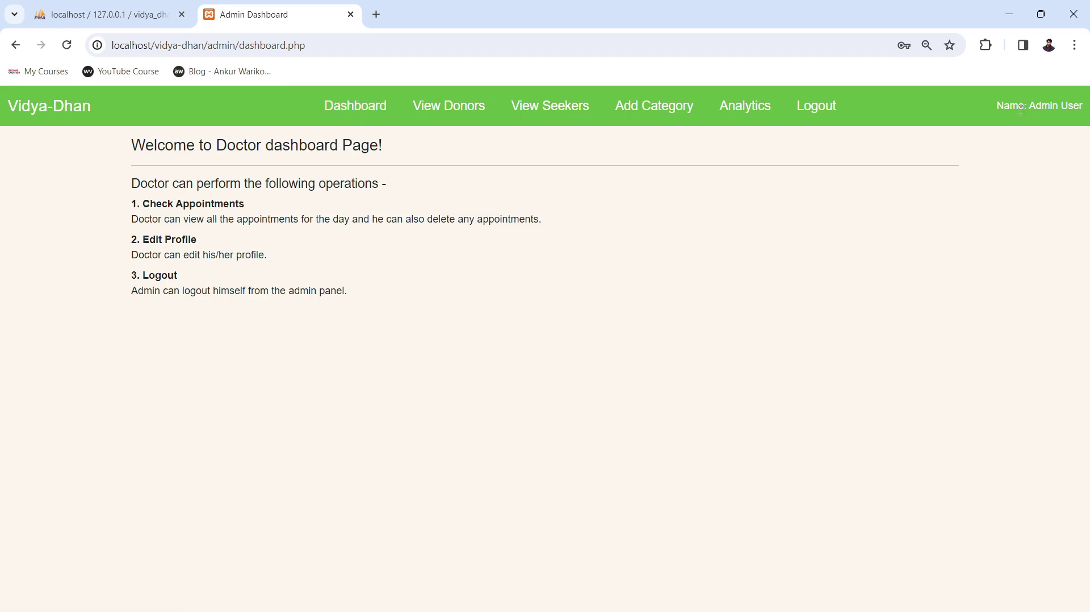
{"action": "left_click_drag", "start_coordinate": [997, 106], "coordinate": [1086, 110]}
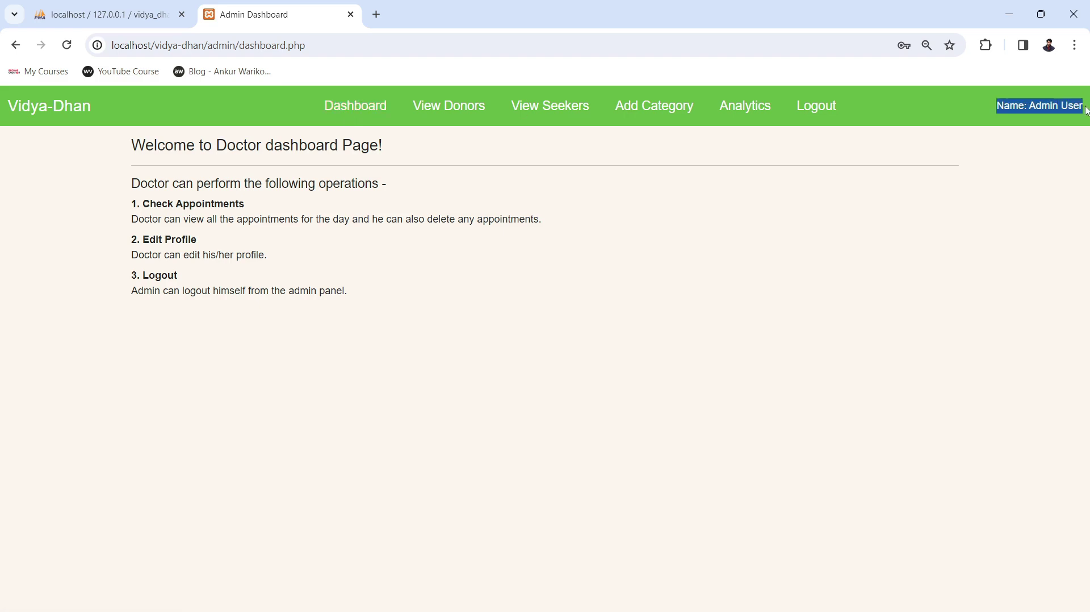
{"action": "left_click", "coordinate": [893, 235]}
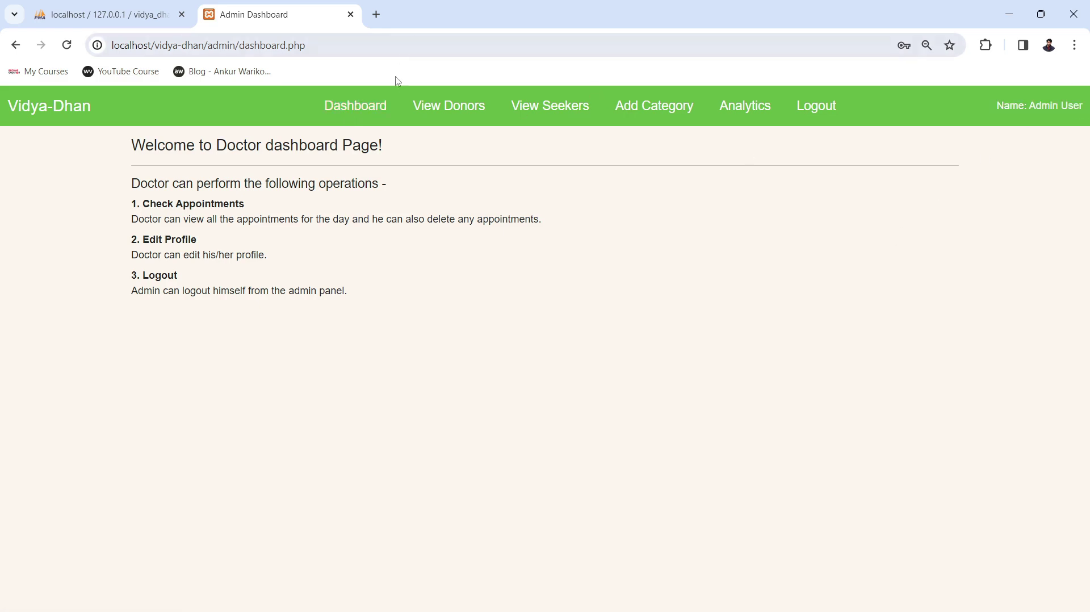
{"action": "left_click", "coordinate": [430, 115]}
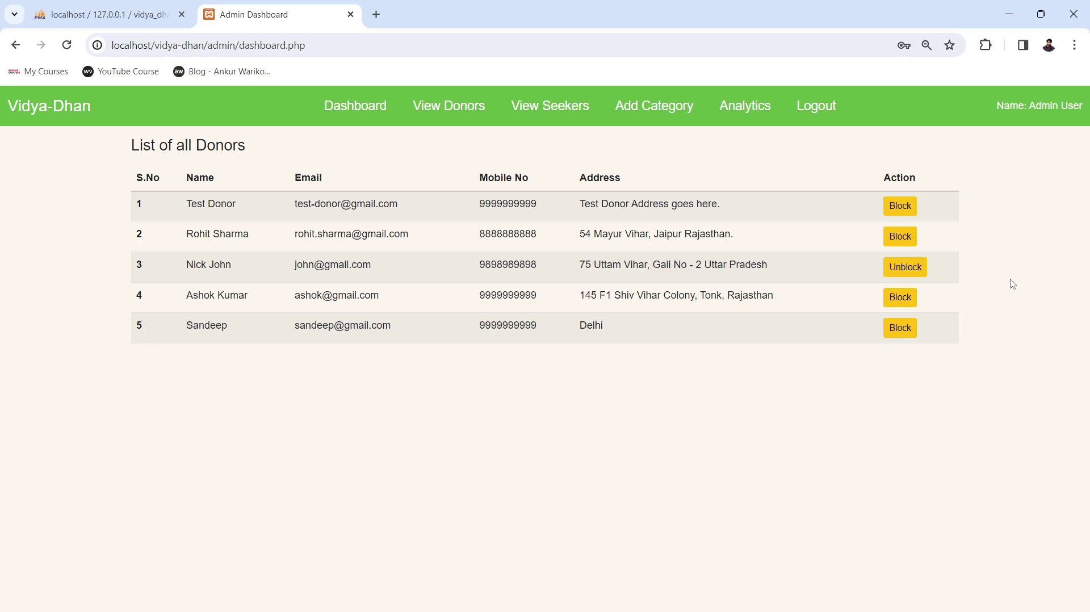
Review the list of all seekers, then bring up the empty Add Book Category form.
{"action": "left_click", "coordinate": [548, 118]}
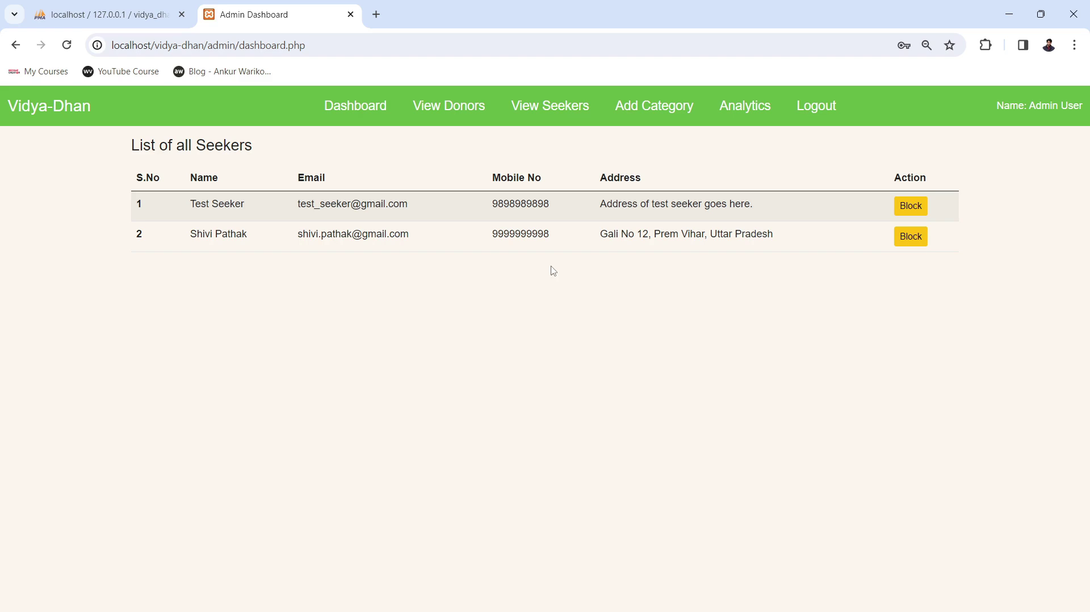
{"action": "left_click", "coordinate": [652, 113]}
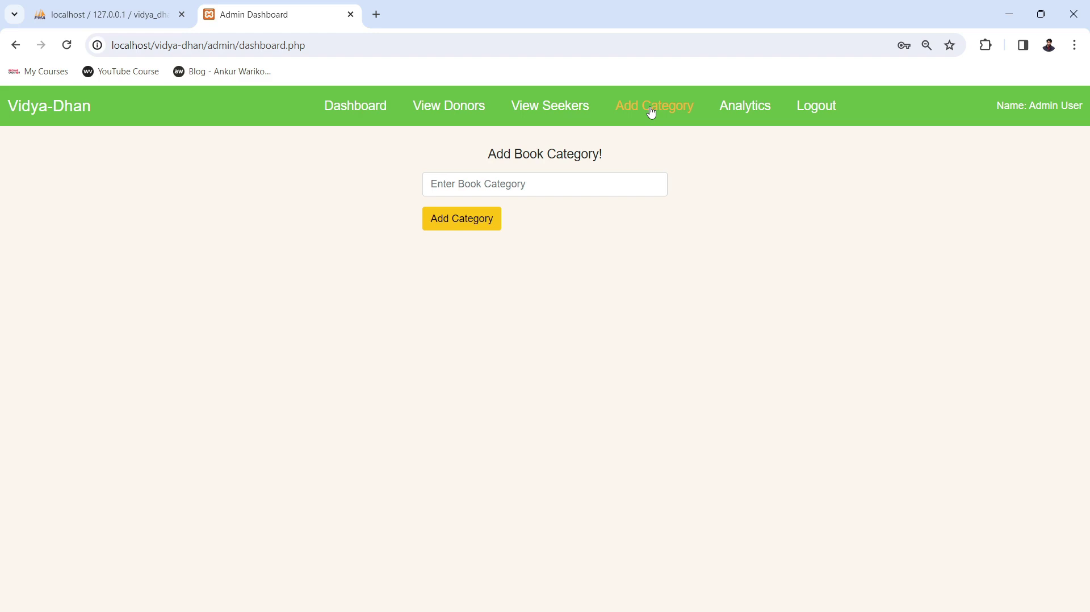
Focus the category field, dismiss its suggestions, and switch to phpMyAdmin's categories table.
{"action": "left_click", "coordinate": [565, 183]}
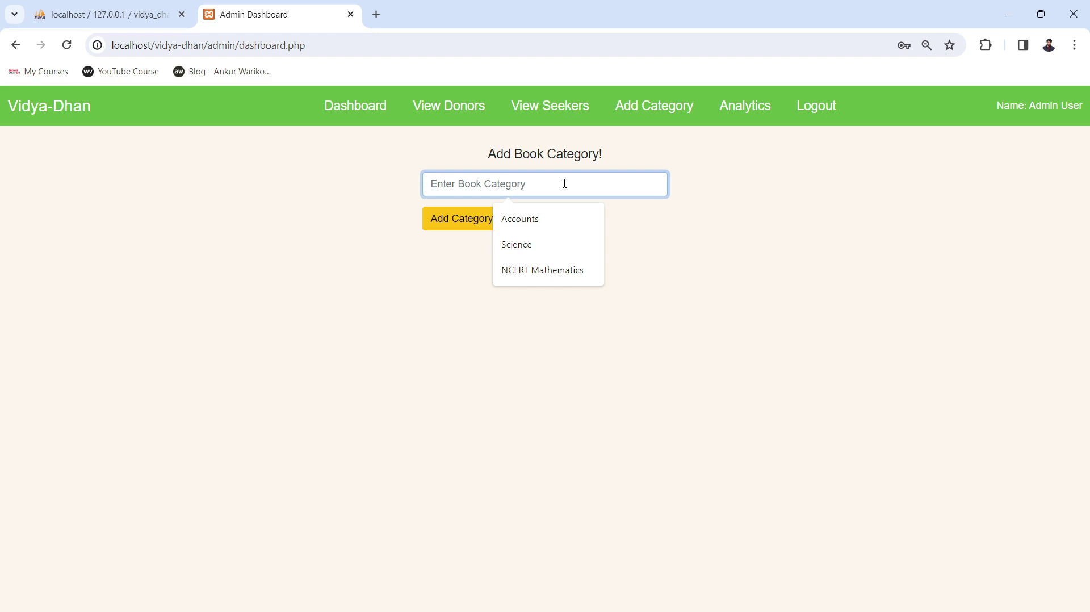
{"action": "left_click", "coordinate": [462, 260]}
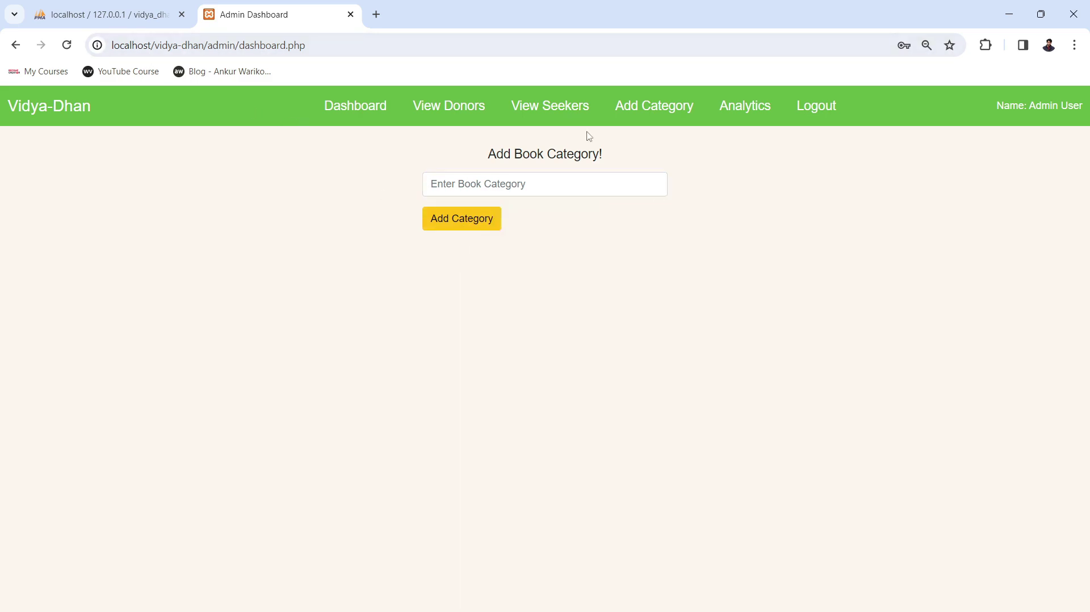
{"action": "left_click", "coordinate": [88, 15]}
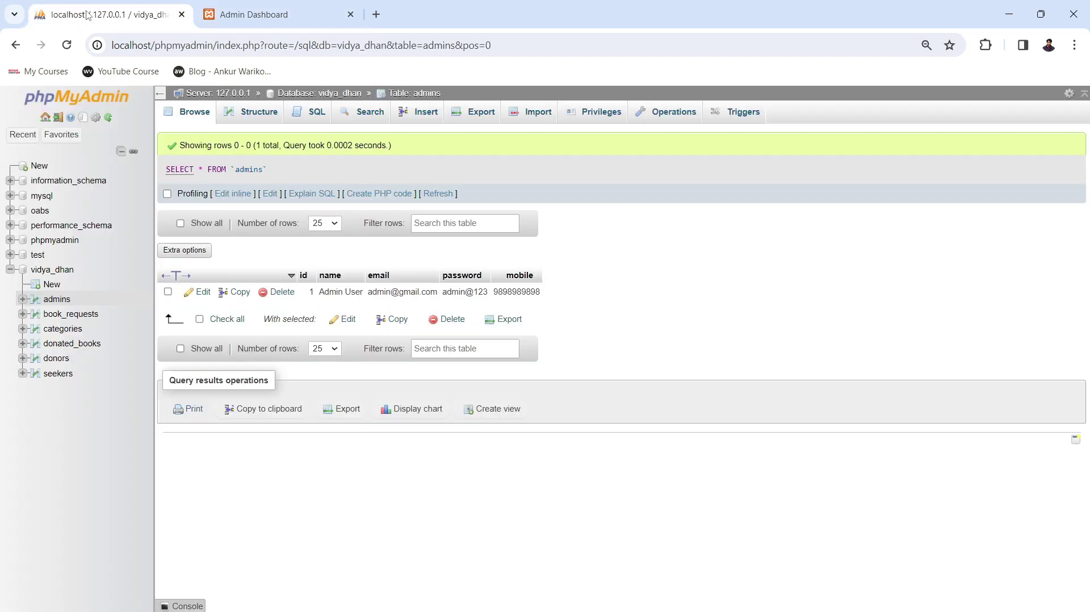
{"action": "left_click", "coordinate": [62, 328]}
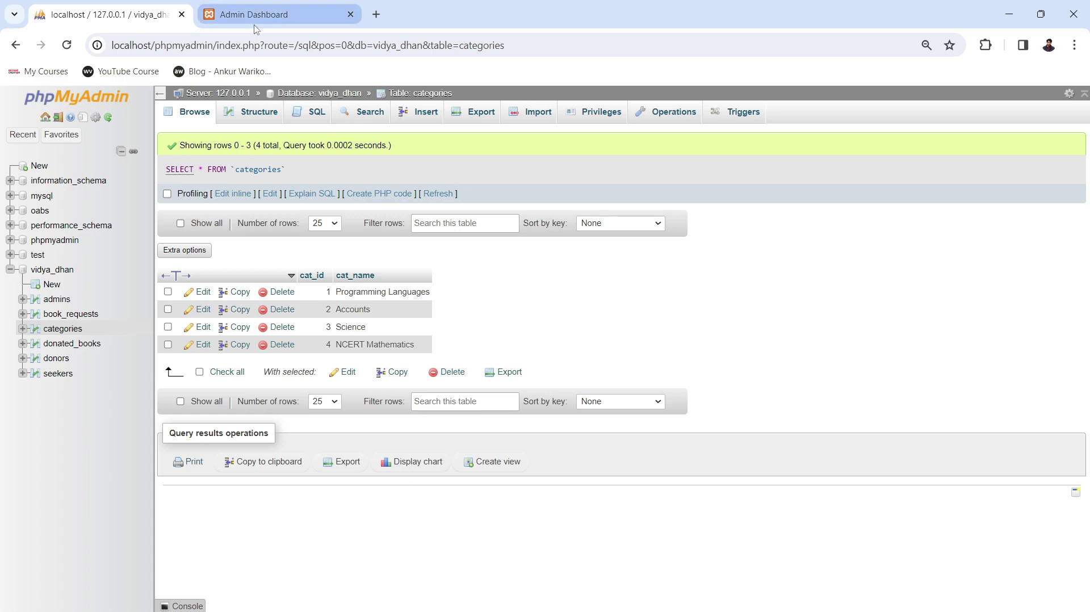
Go back to the Vidya-Dhan Add Book Category form after checking the four categories.
{"action": "left_click", "coordinate": [281, 17]}
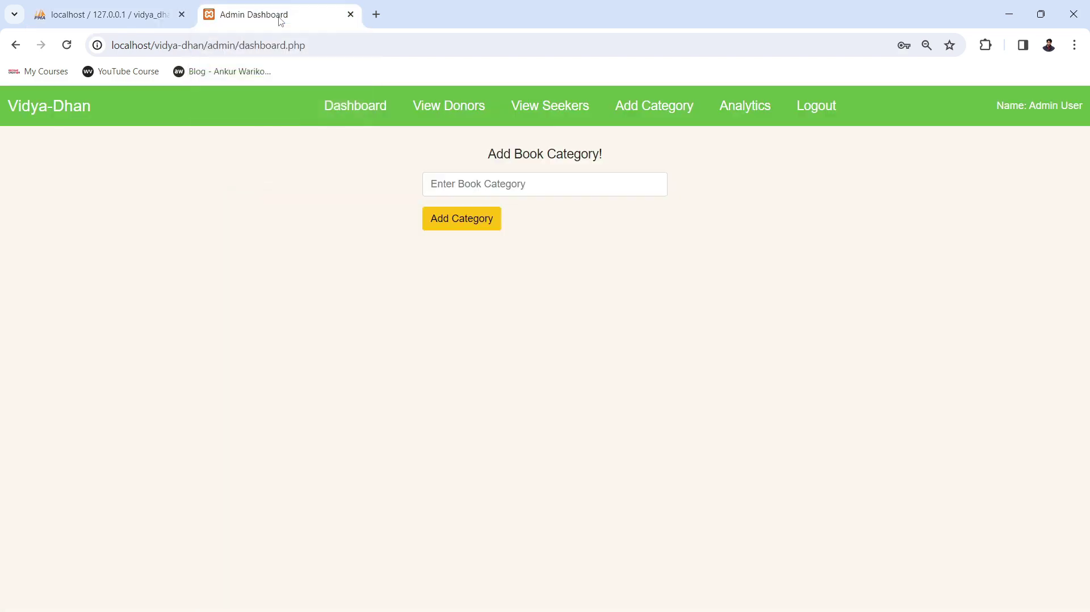
Review the Analytics page's top donor, top seeker and most demanded category, then log out.
{"action": "left_click", "coordinate": [756, 114]}
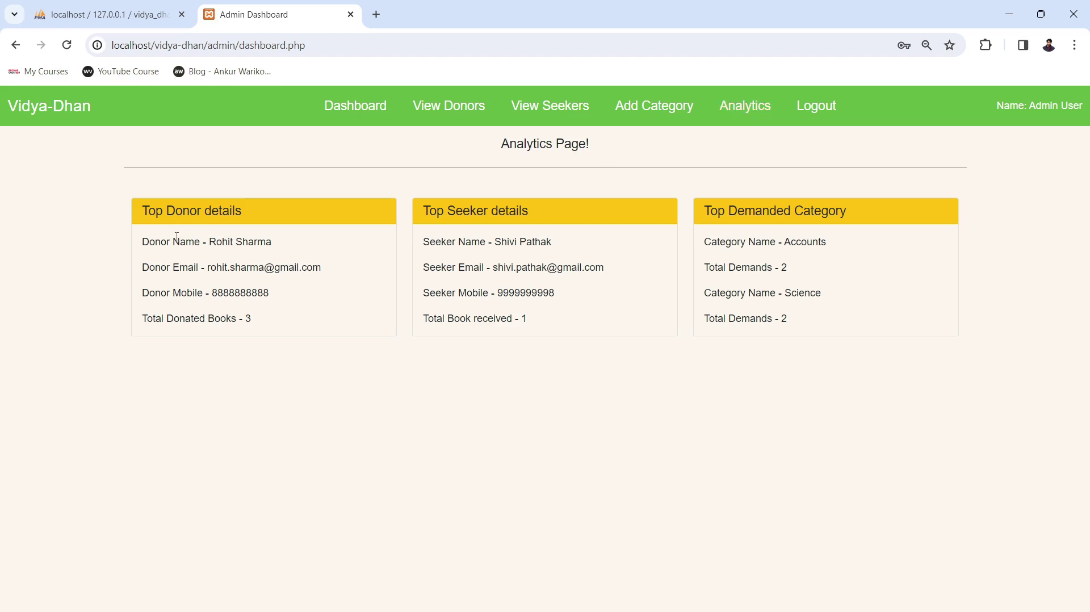
{"action": "left_click_drag", "start_coordinate": [173, 241], "coordinate": [250, 409]}
{"action": "left_click", "coordinate": [404, 440]}
{"action": "left_click_drag", "start_coordinate": [430, 241], "coordinate": [559, 406]}
{"action": "left_click", "coordinate": [559, 407]}
{"action": "left_click_drag", "start_coordinate": [706, 212], "coordinate": [819, 329]}
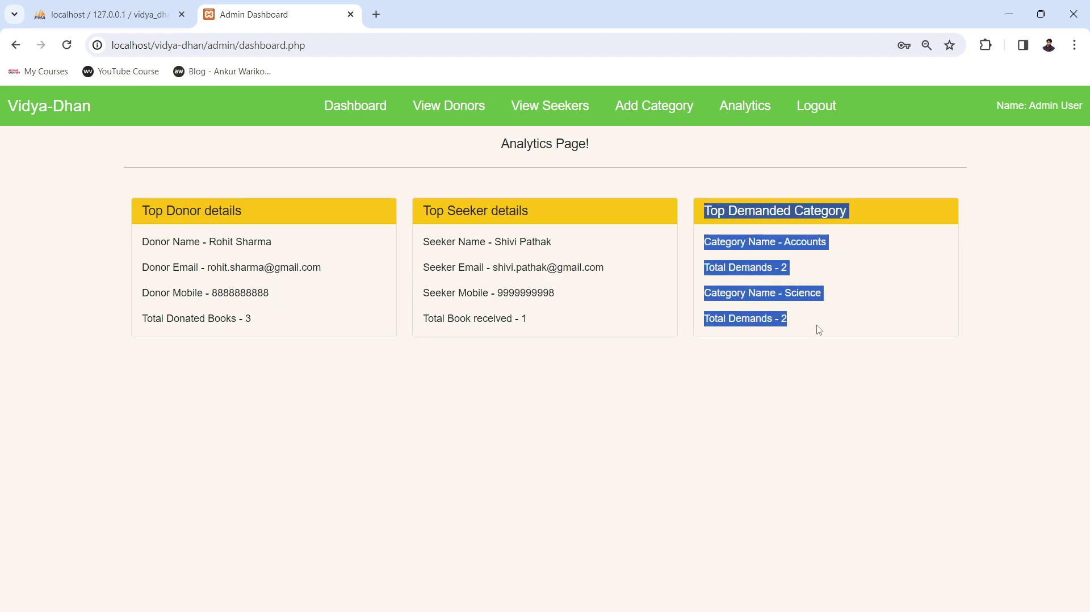
{"action": "left_click", "coordinate": [797, 363]}
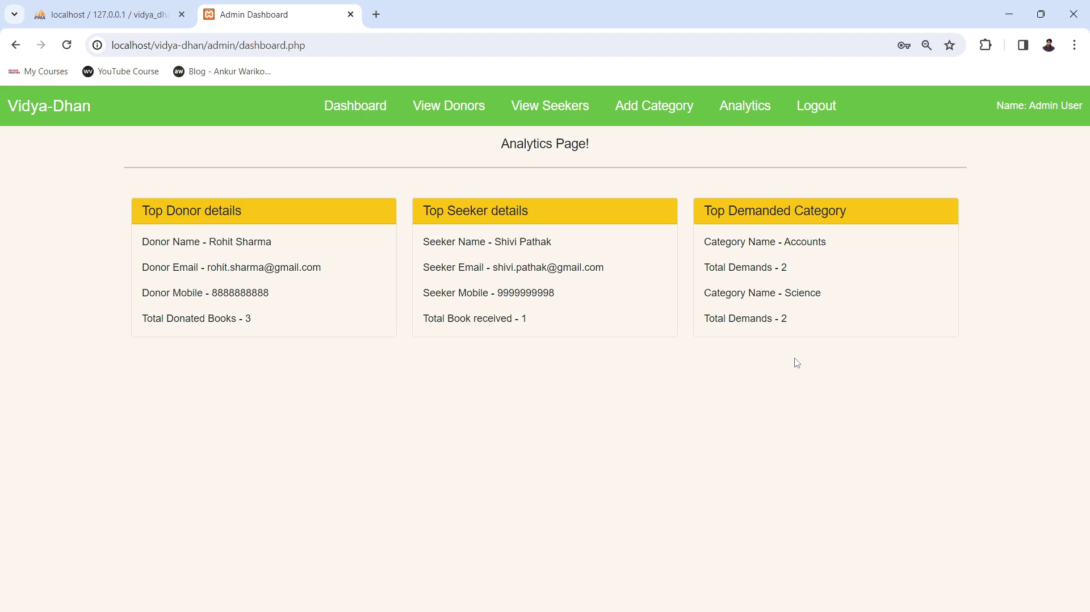
{"action": "left_click", "coordinate": [813, 112]}
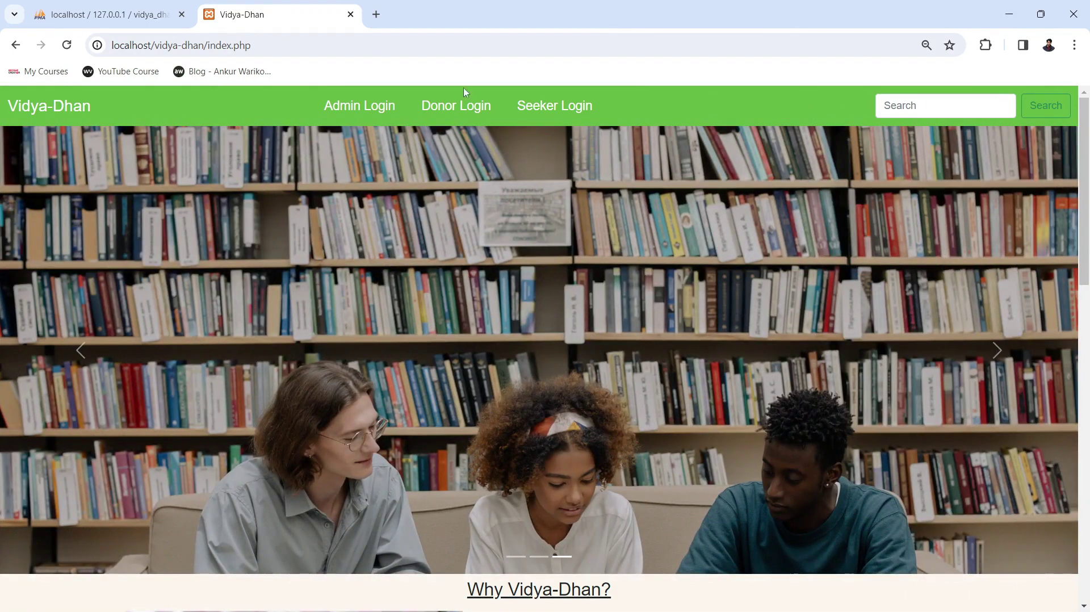
Visit the Donor Login and Donor Register pages, then switch back to phpMyAdmin.
{"action": "left_click", "coordinate": [442, 110]}
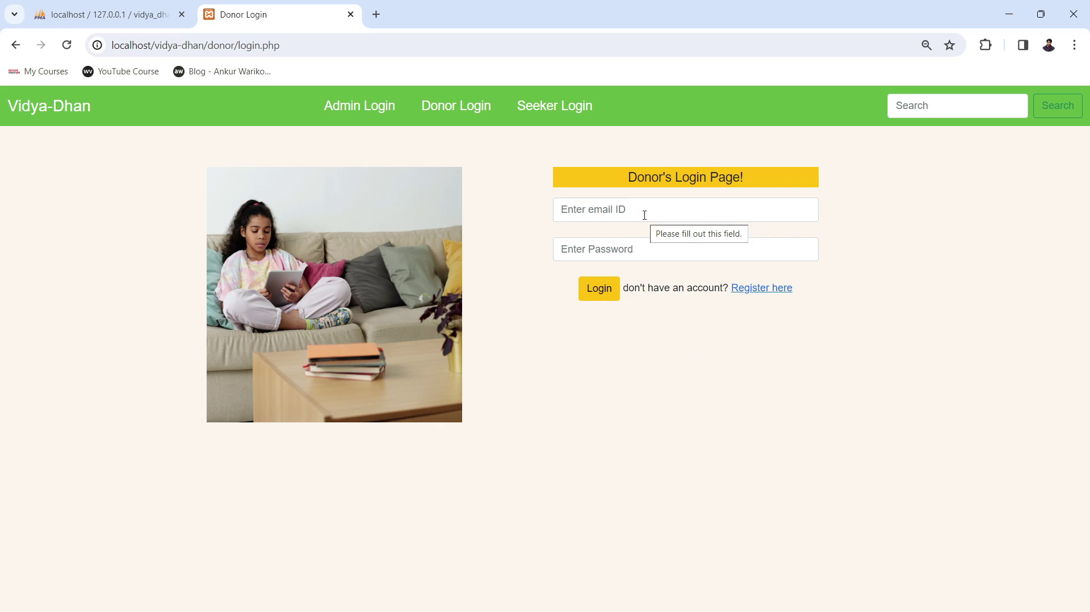
{"action": "left_click", "coordinate": [745, 291]}
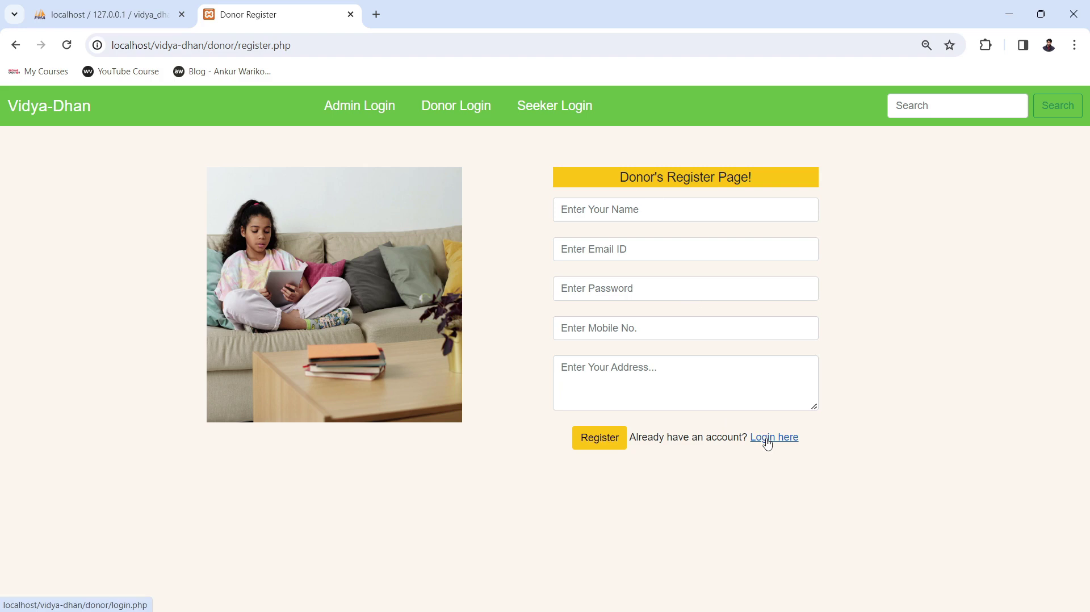
{"action": "left_click", "coordinate": [767, 443]}
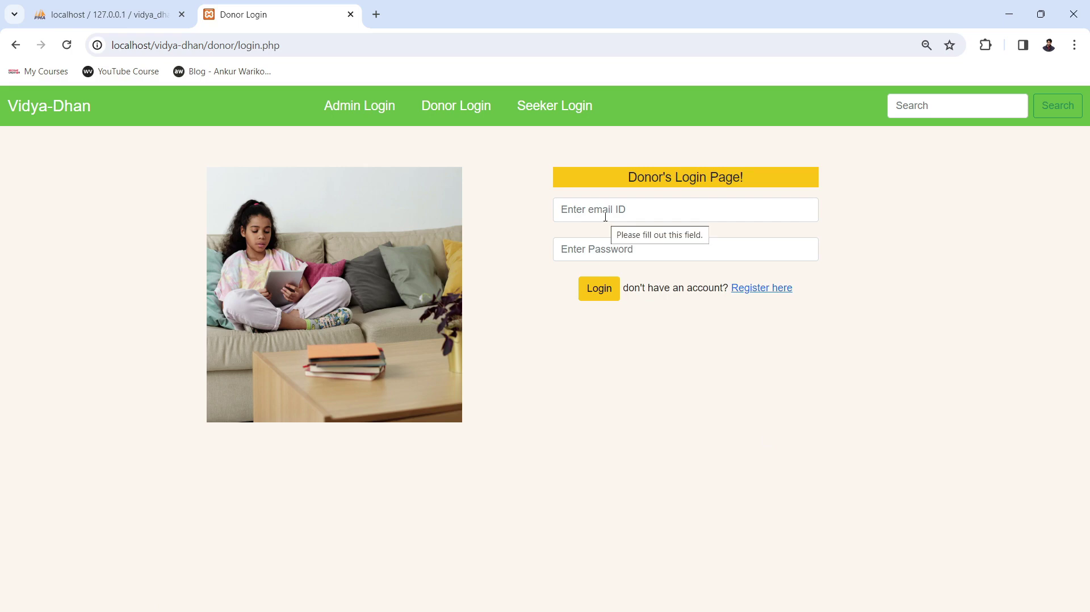
{"action": "left_click", "coordinate": [131, 8]}
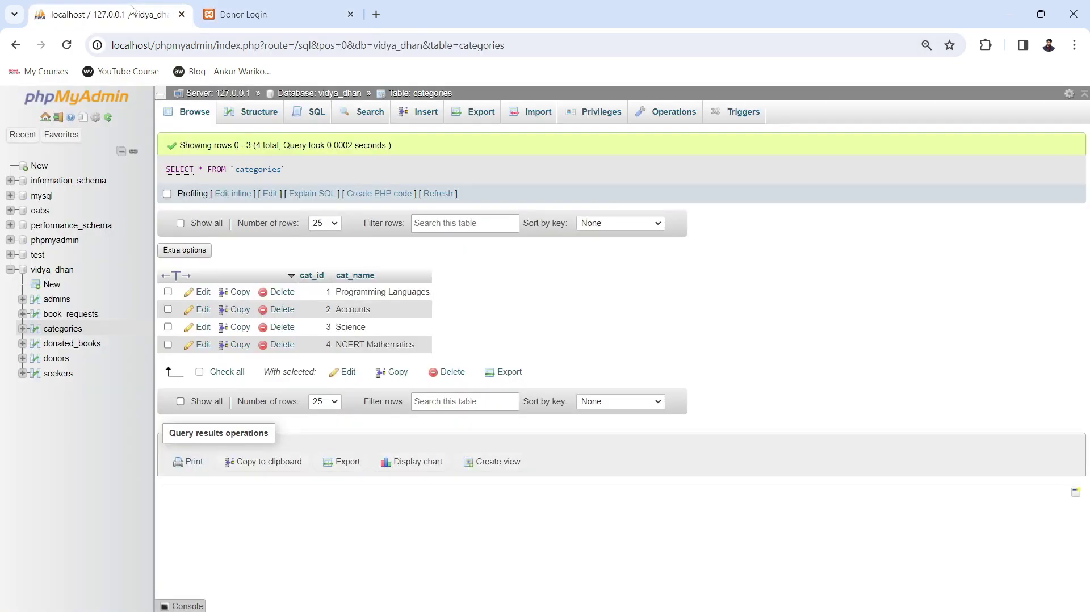
Look up the five donor records in the donors table, then focus the Donor Login email field.
{"action": "left_click", "coordinate": [57, 358]}
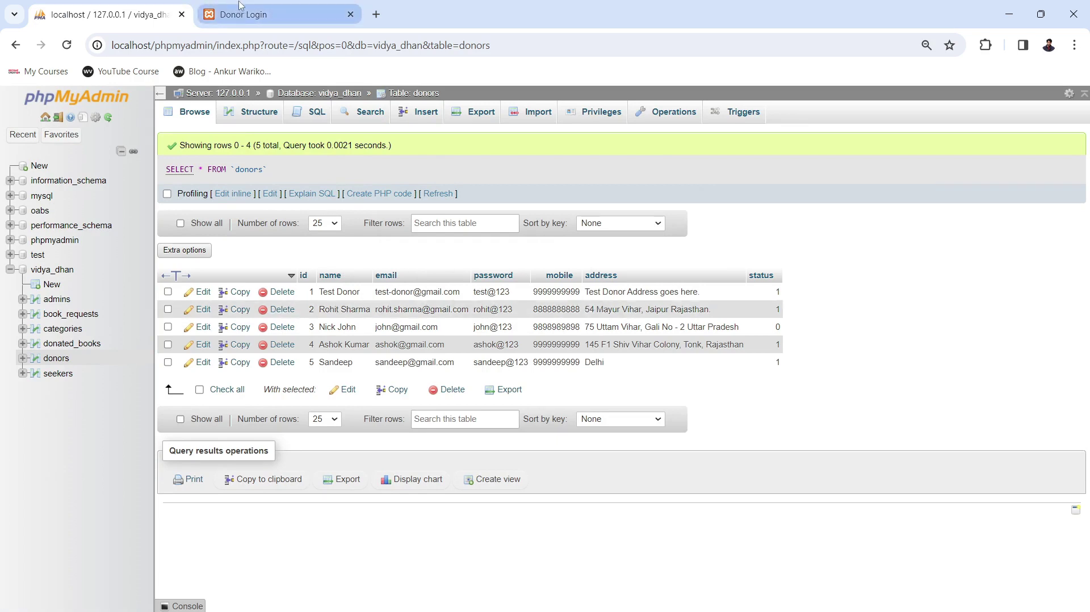
{"action": "left_click", "coordinate": [230, 11]}
{"action": "left_click", "coordinate": [656, 211]}
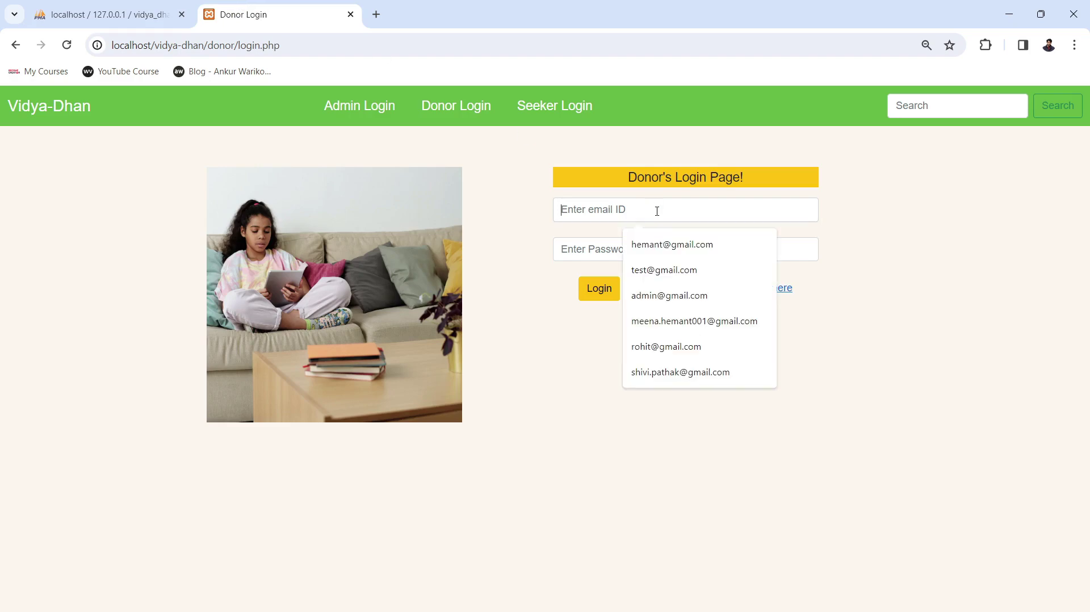
Log in as the donor using the saved autofill email and the account password.
{"action": "type", "text": "roh"}
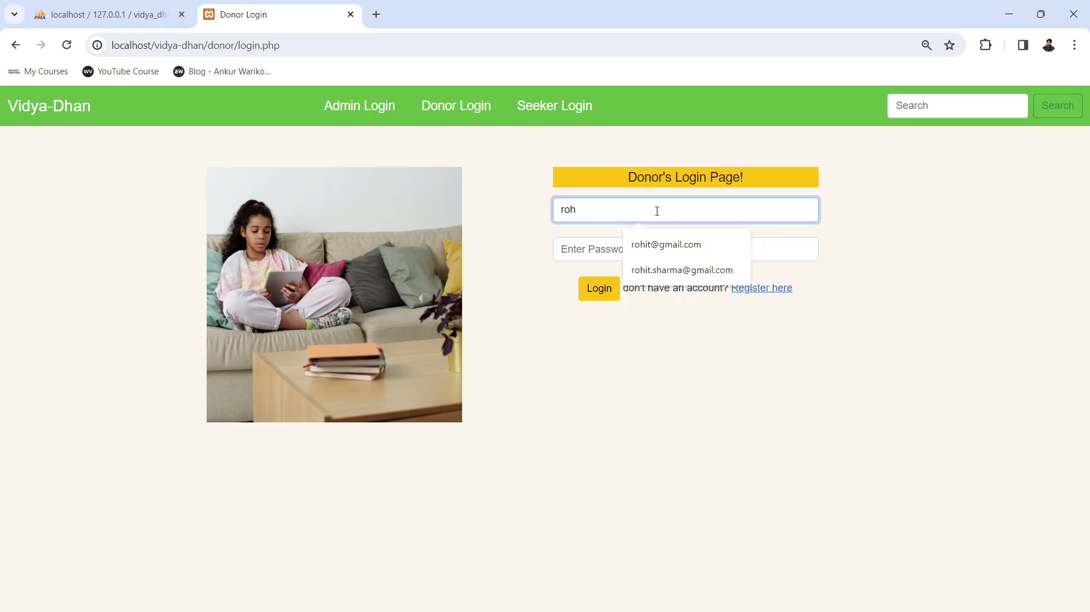
{"action": "left_click", "coordinate": [671, 270]}
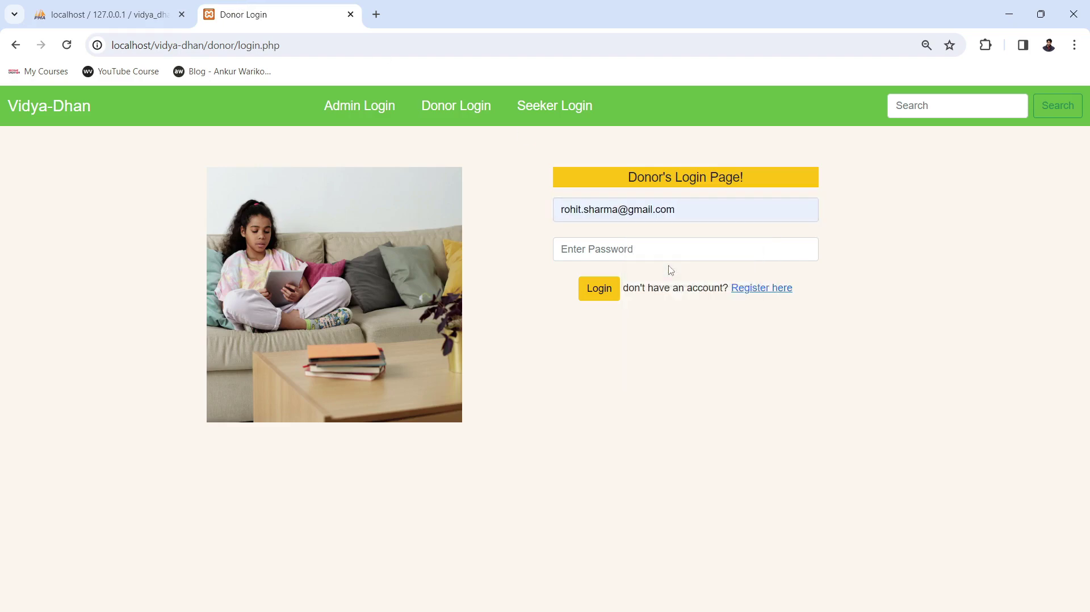
{"action": "left_click", "coordinate": [656, 257]}
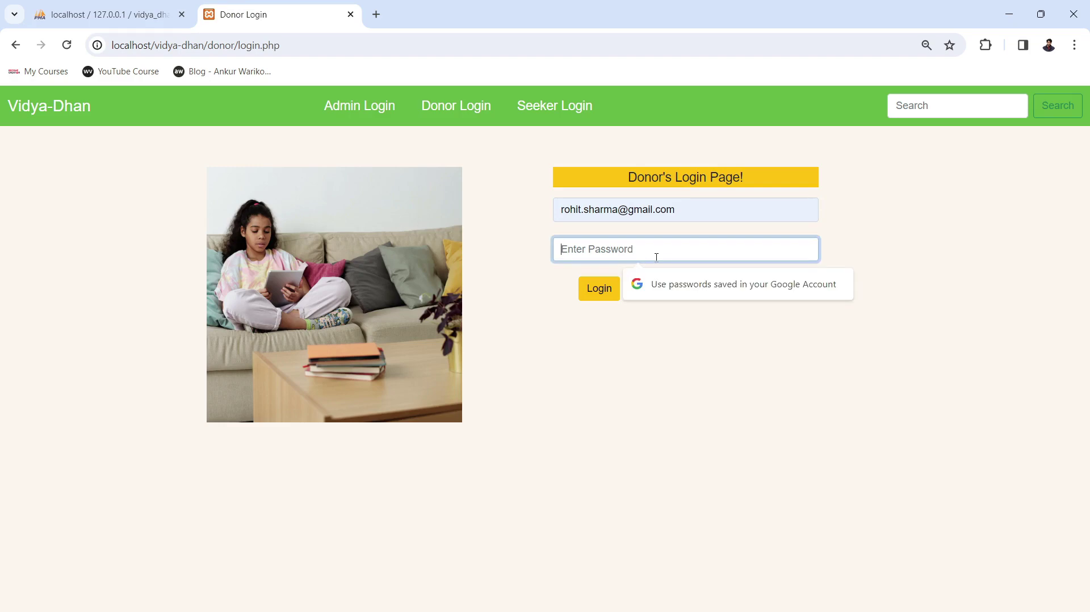
{"action": "type", "text": "123456789"}
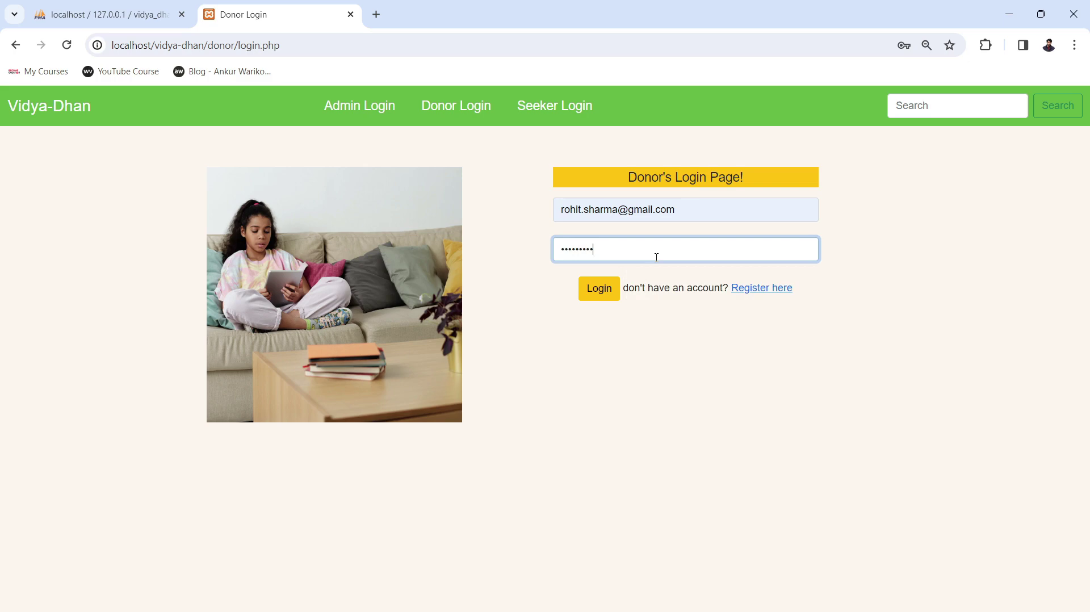
{"action": "left_click", "coordinate": [600, 288]}
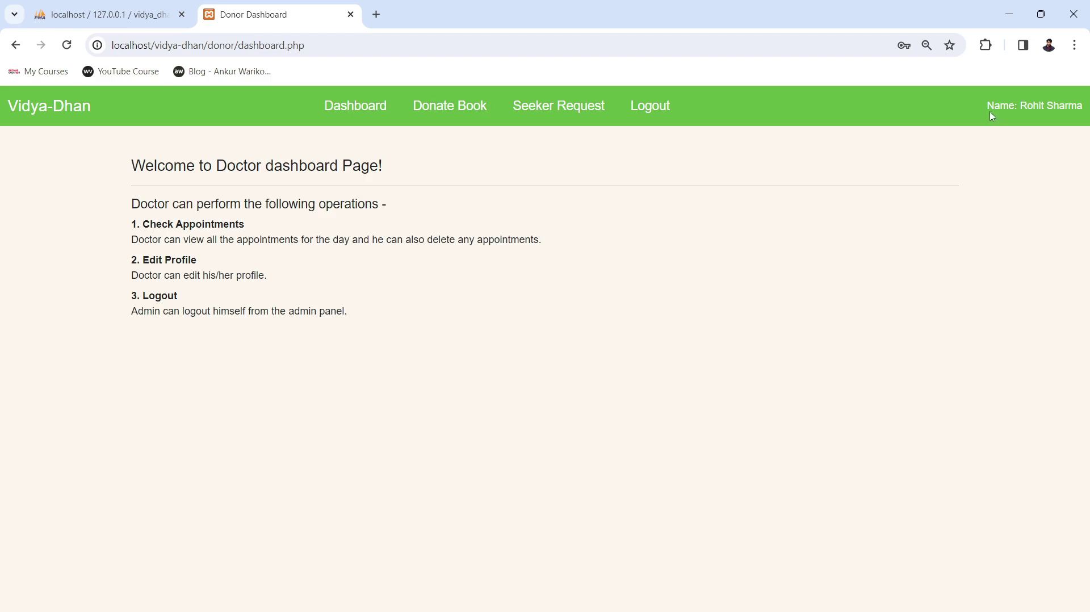
Highlight and then deselect the donor's name in the navbar, then go to Donate Book.
{"action": "left_click_drag", "start_coordinate": [988, 107], "coordinate": [1085, 111]}
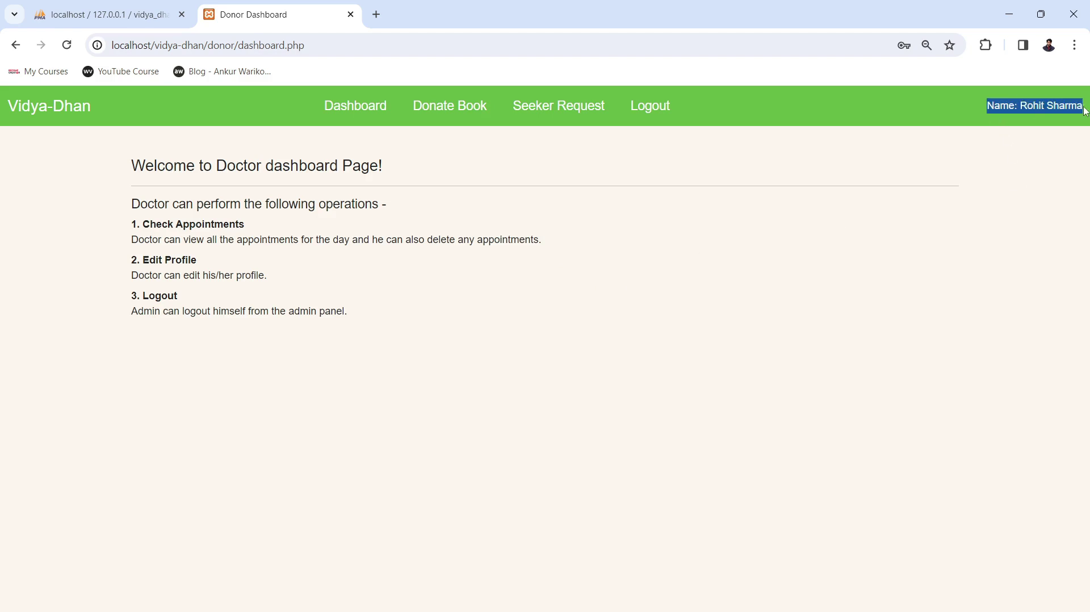
{"action": "left_click", "coordinate": [809, 357]}
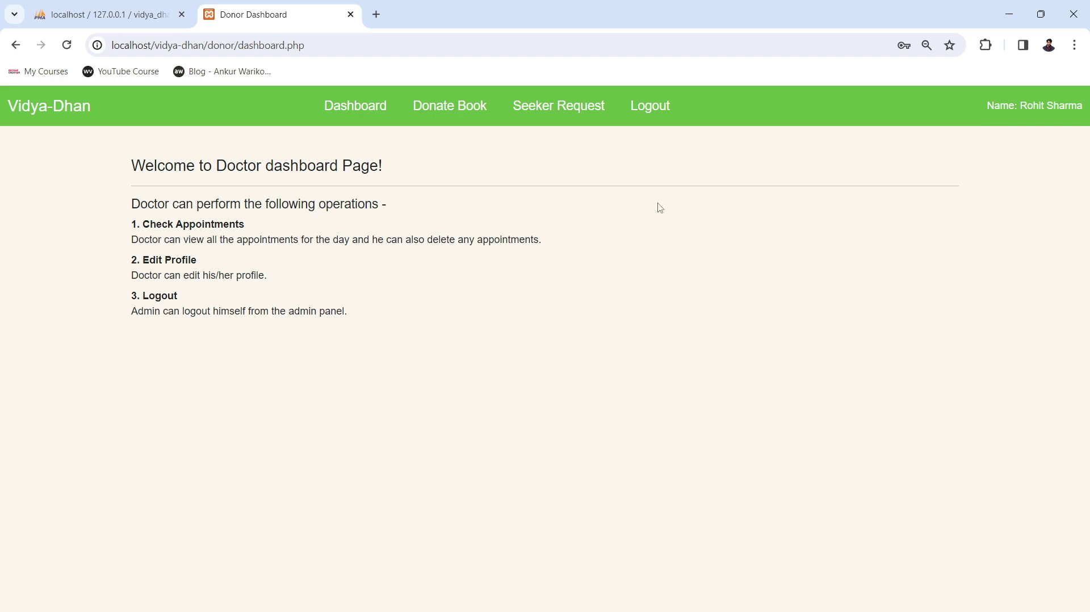
{"action": "left_click", "coordinate": [429, 116]}
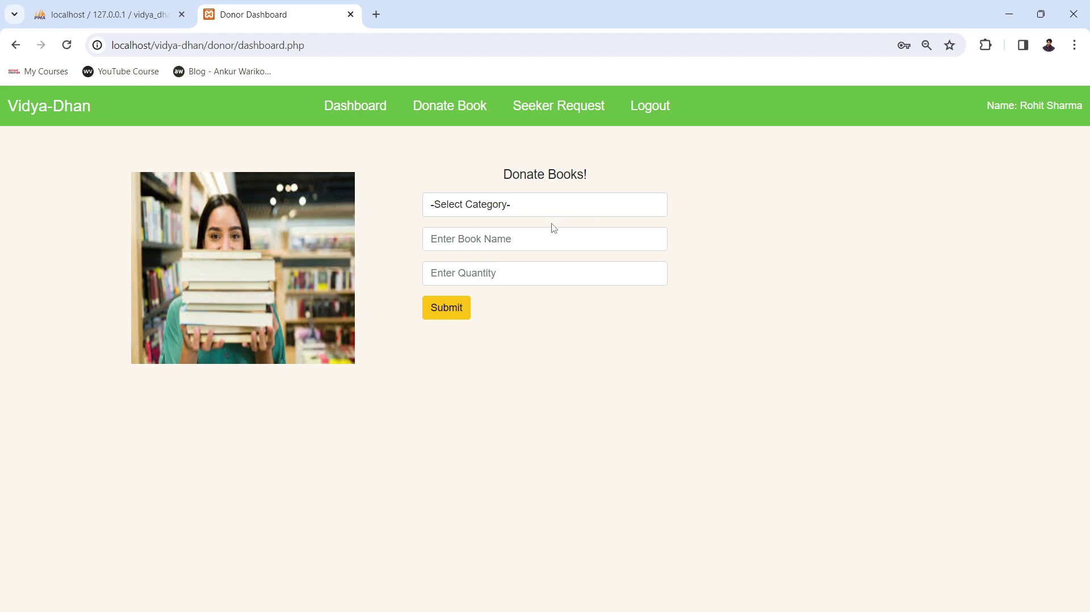
Look through the four book categories in Select Category without choosing one.
{"action": "left_click", "coordinate": [512, 206]}
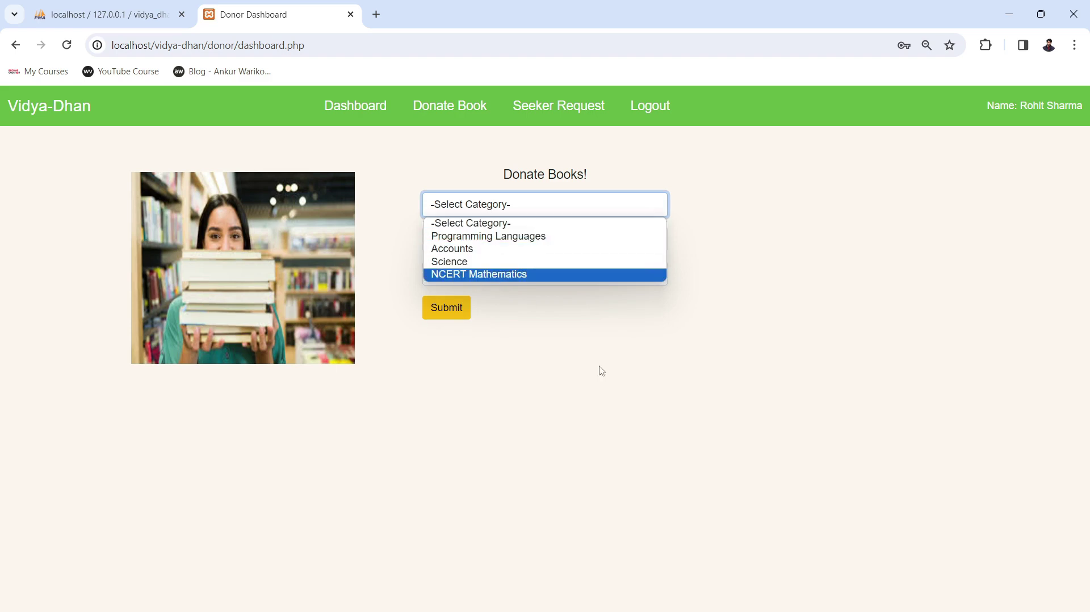
{"action": "left_click", "coordinate": [613, 394]}
Compare phpMyAdmin's categories table with the Donate Books form's category list.
{"action": "left_click", "coordinate": [116, 15]}
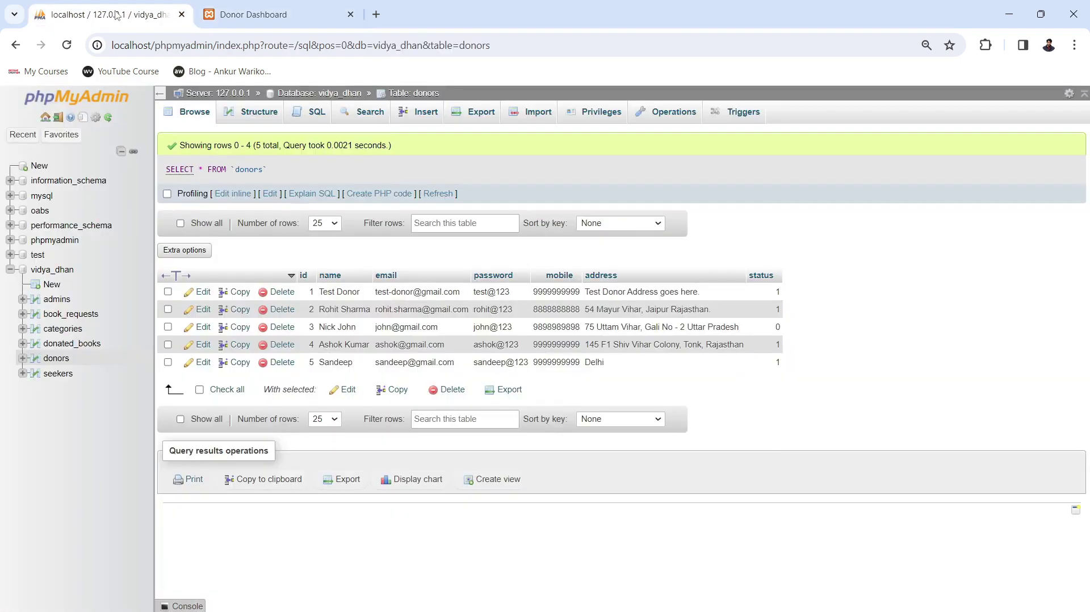
{"action": "left_click", "coordinate": [59, 329]}
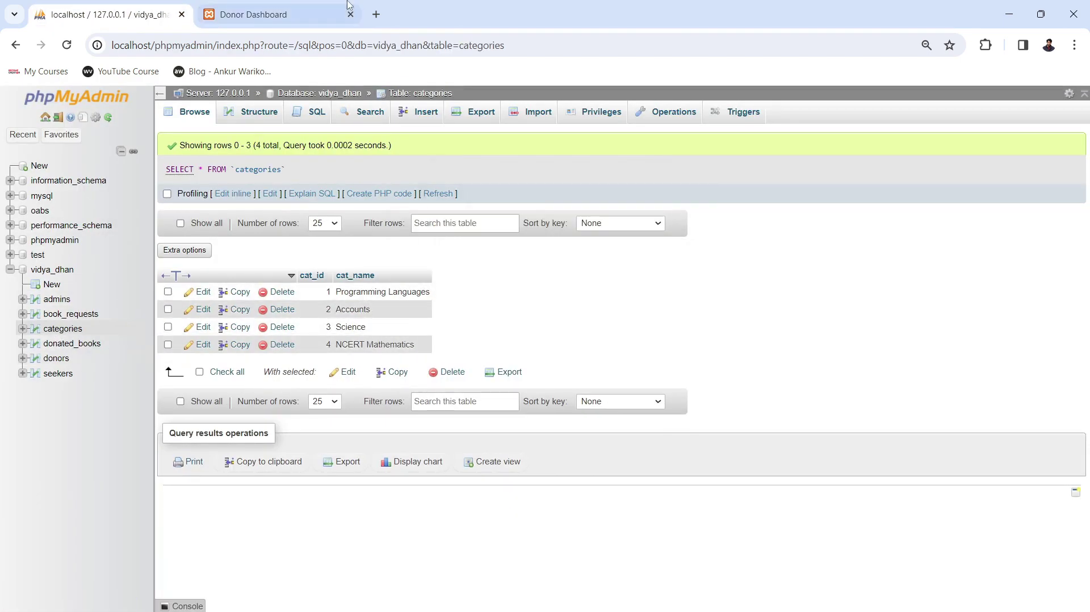
{"action": "left_click", "coordinate": [301, 8]}
{"action": "left_click", "coordinate": [505, 210]}
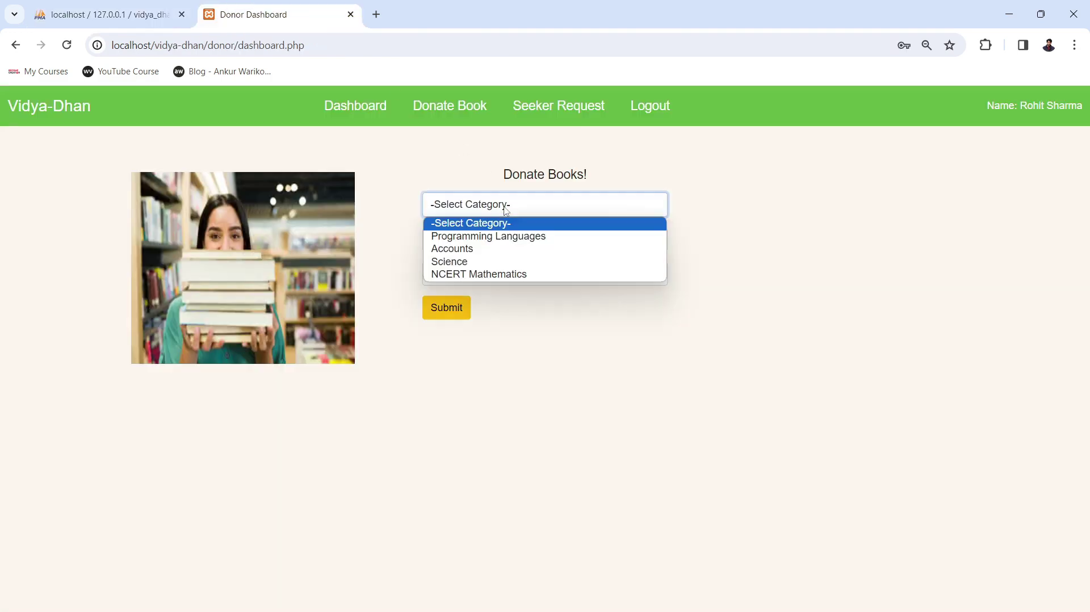
Pick Science as the category, dismiss the Book Name suggestions and move to Quantity.
{"action": "left_click", "coordinate": [470, 263]}
{"action": "left_click", "coordinate": [498, 241]}
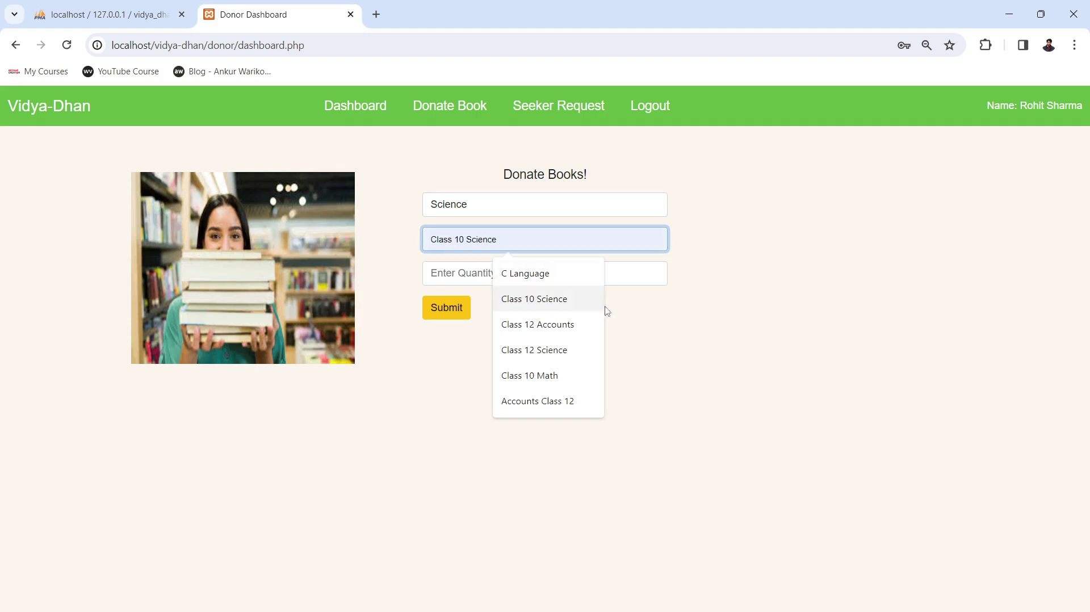
{"action": "left_click", "coordinate": [753, 344]}
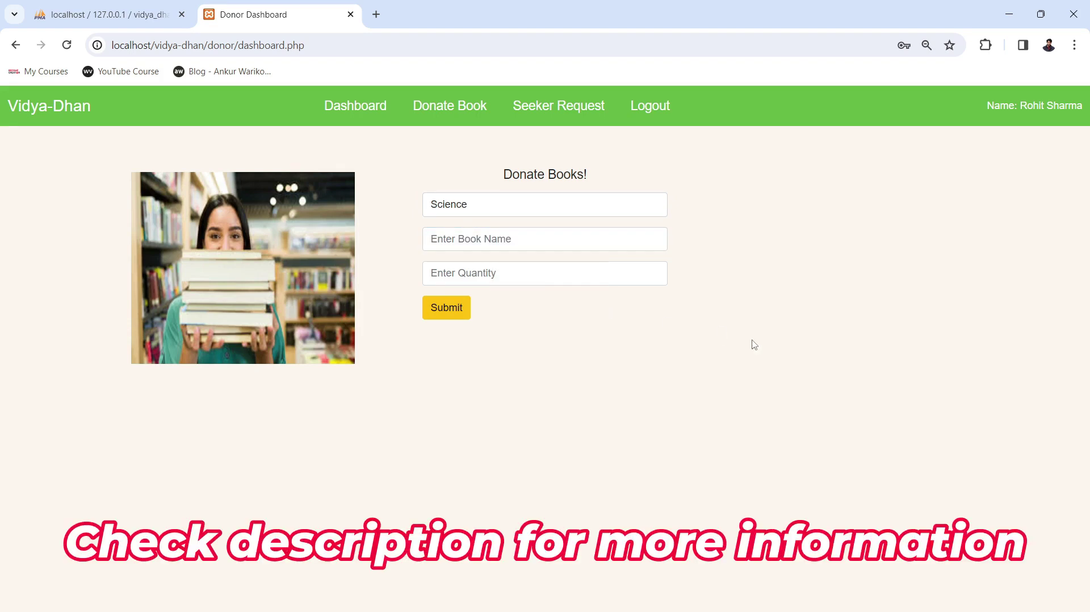
{"action": "left_click", "coordinate": [524, 272]}
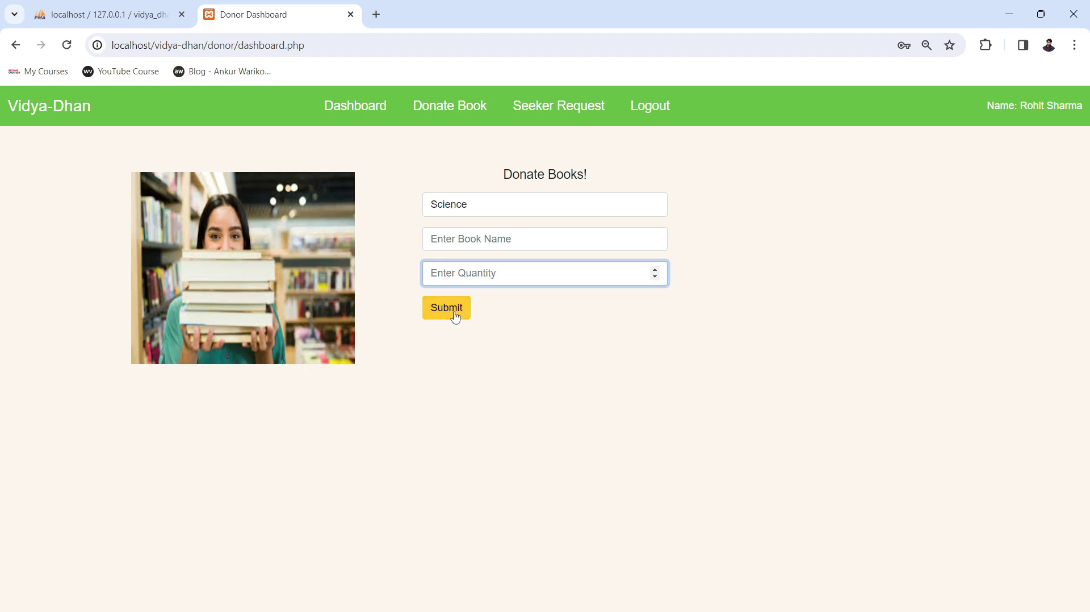
Leave the Quantity field and view the empty Book Seeker Requests table.
{"action": "left_click", "coordinate": [482, 329]}
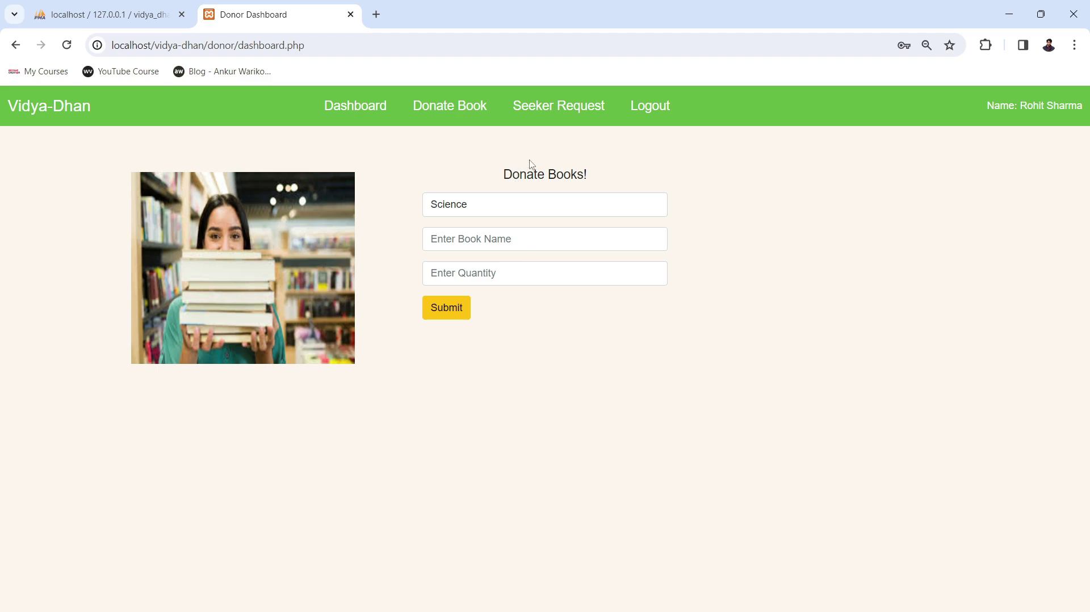
{"action": "left_click", "coordinate": [547, 115]}
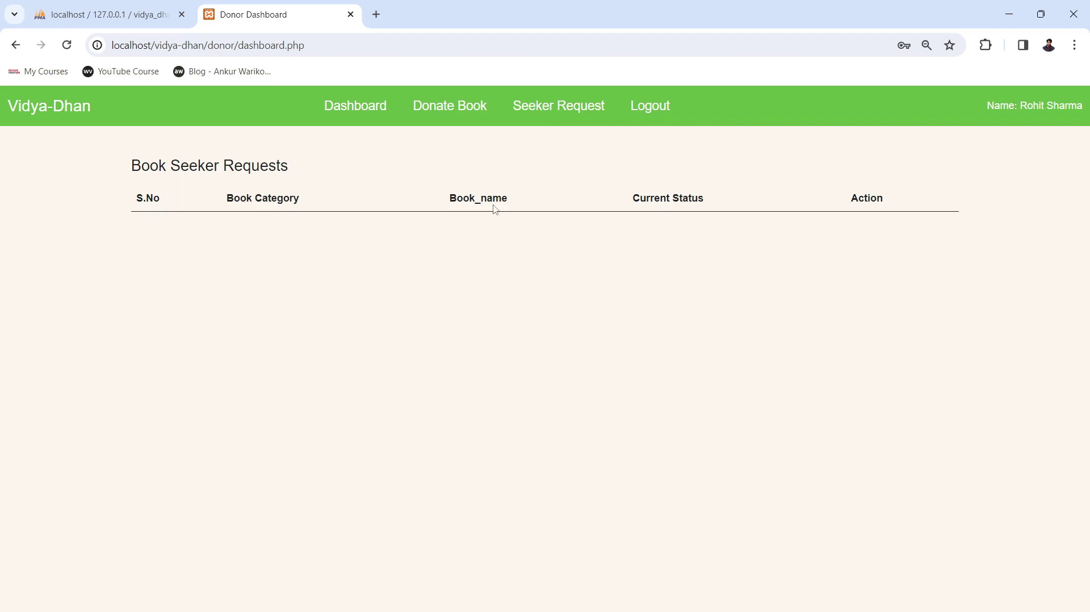
Donate 1 'Data structure' book under Programming Languages and confirm the success message.
{"action": "left_click", "coordinate": [450, 116]}
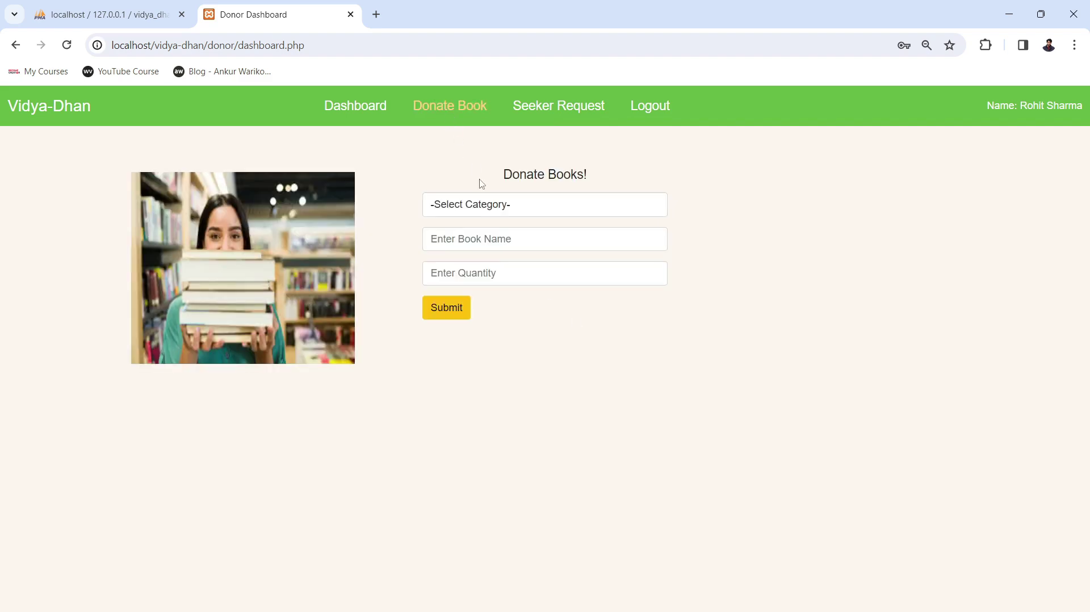
{"action": "left_click", "coordinate": [490, 203]}
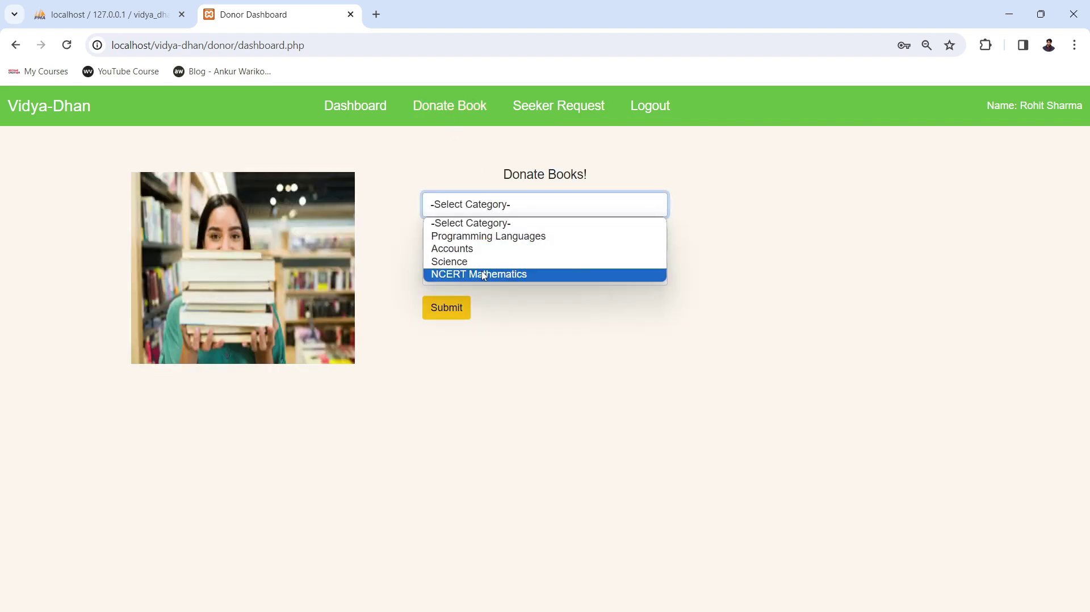
{"action": "left_click", "coordinate": [471, 236]}
{"action": "left_click", "coordinate": [484, 235]}
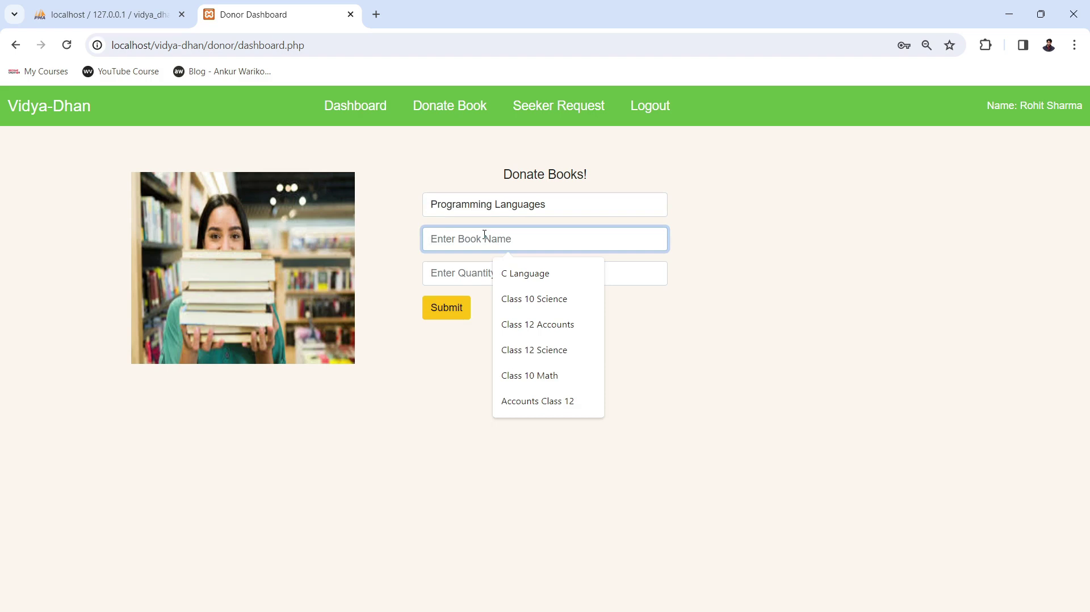
{"action": "type", "text": "Data"}
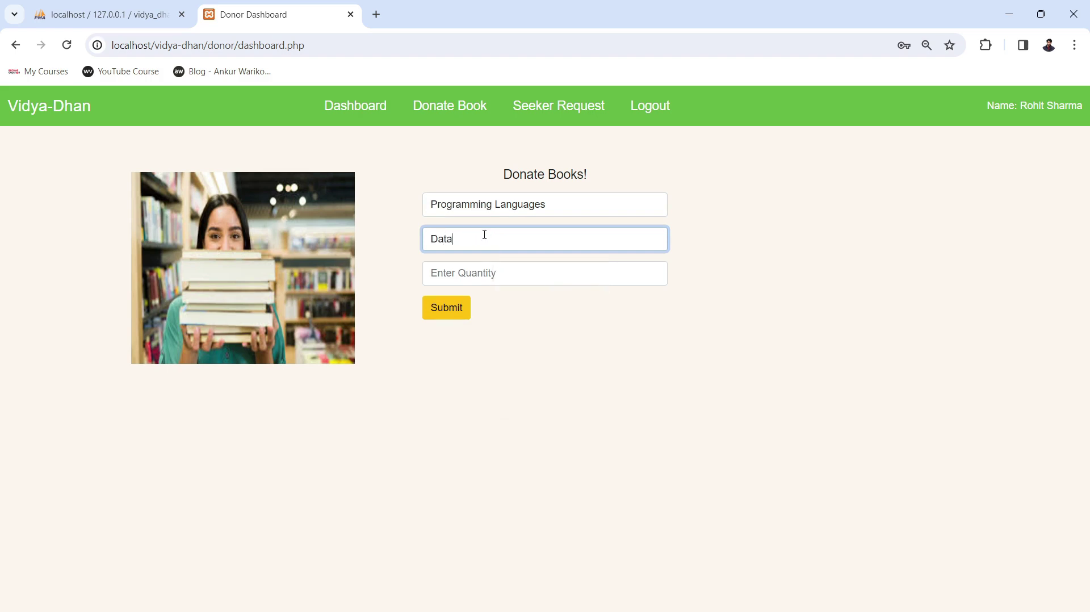
{"action": "type", "text": " structure"}
{"action": "left_click", "coordinate": [482, 276]}
{"action": "type", "text": "1"}
{"action": "left_click", "coordinate": [446, 310]}
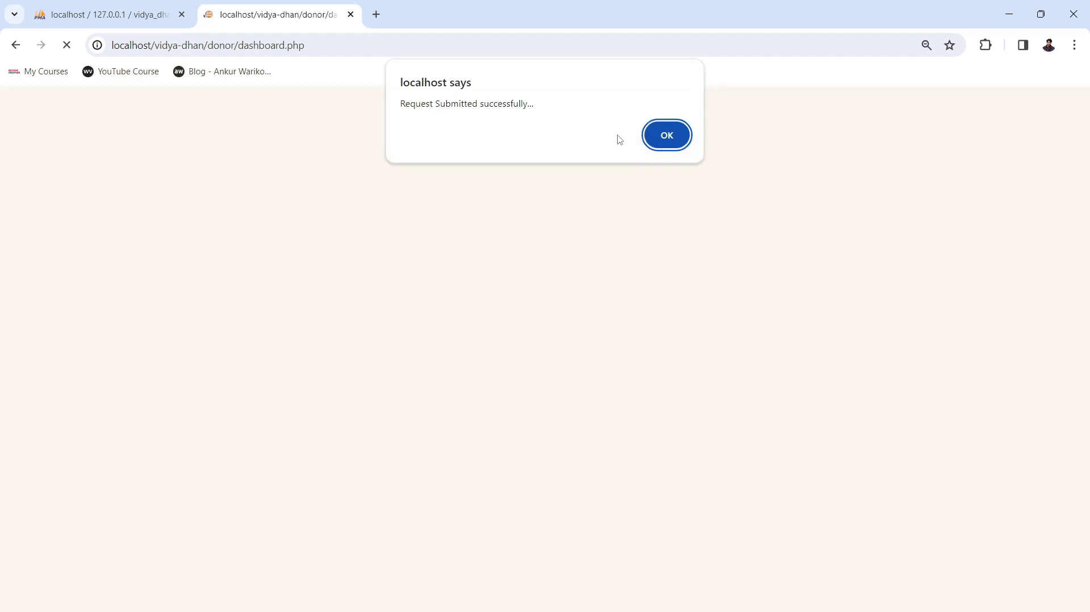
{"action": "left_click", "coordinate": [659, 140]}
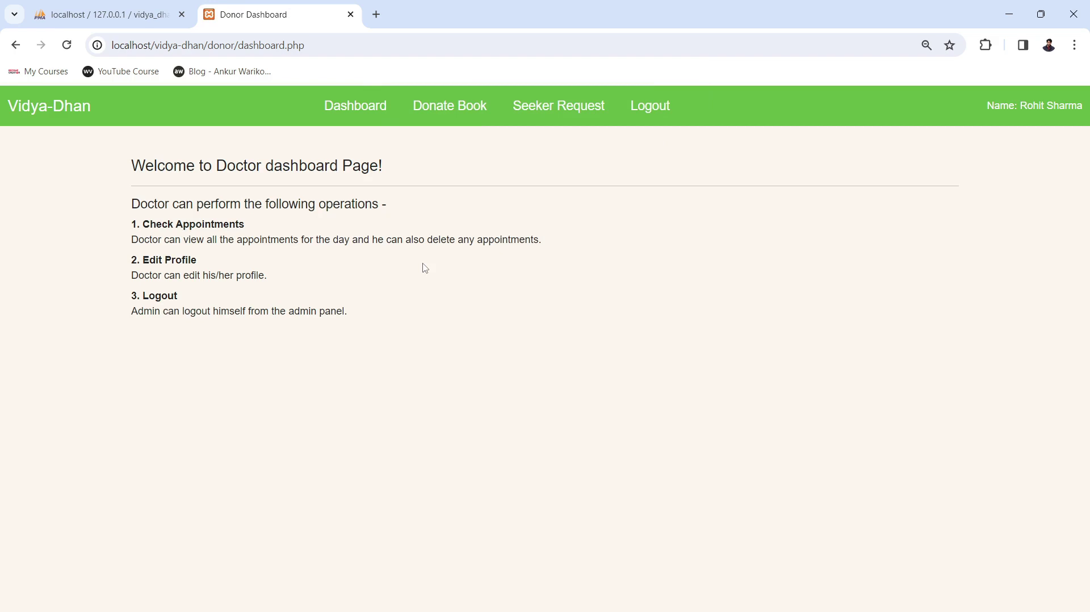
Check the donor's Seeker Request page, still empty, and log the donor out.
{"action": "left_click", "coordinate": [543, 119]}
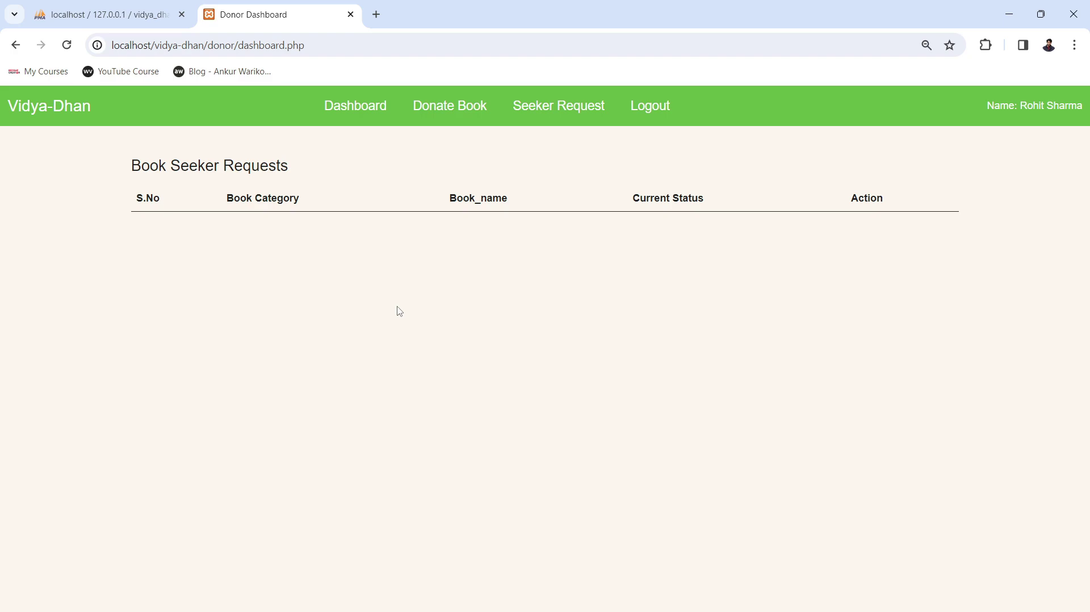
{"action": "left_click", "coordinate": [645, 112]}
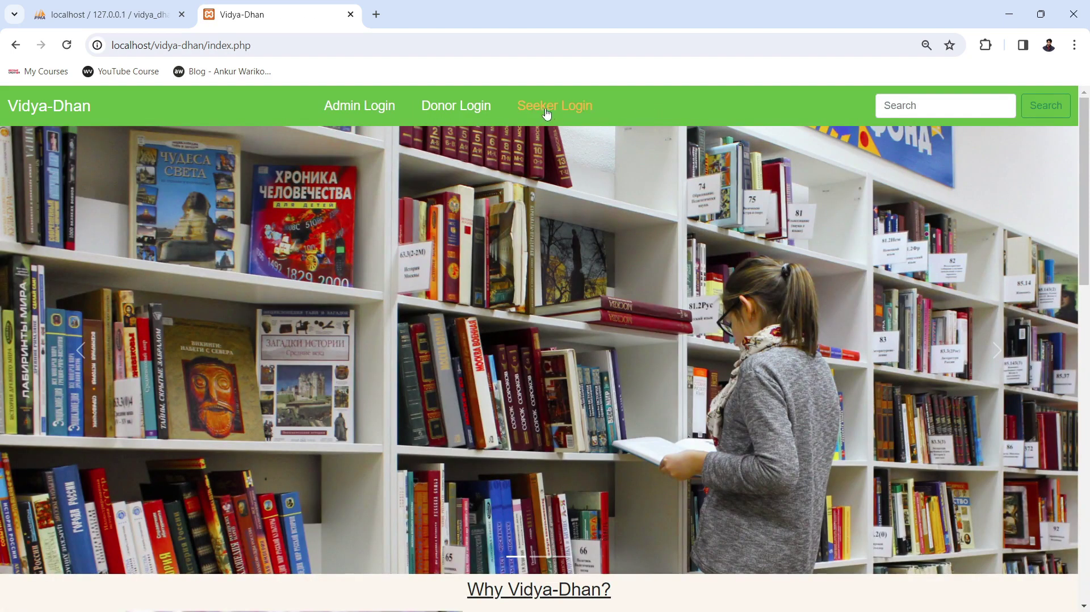
On the Seeker Login page, fill in the seeker's saved e-mail address from autofill.
{"action": "left_click", "coordinate": [541, 112]}
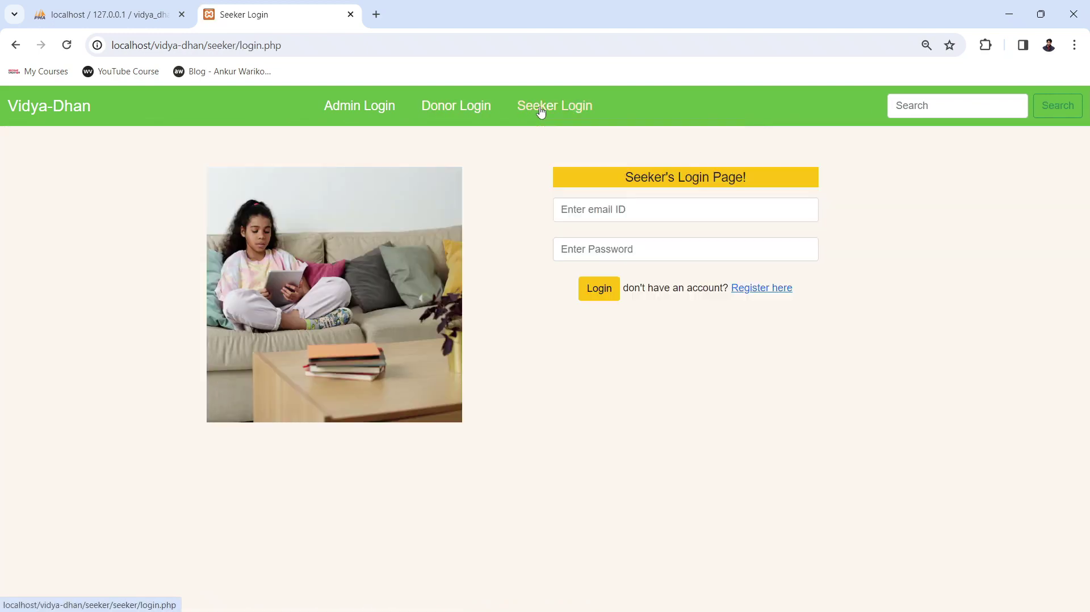
{"action": "left_click", "coordinate": [640, 208]}
{"action": "type", "text": "shiv"}
{"action": "left_click", "coordinate": [650, 244]}
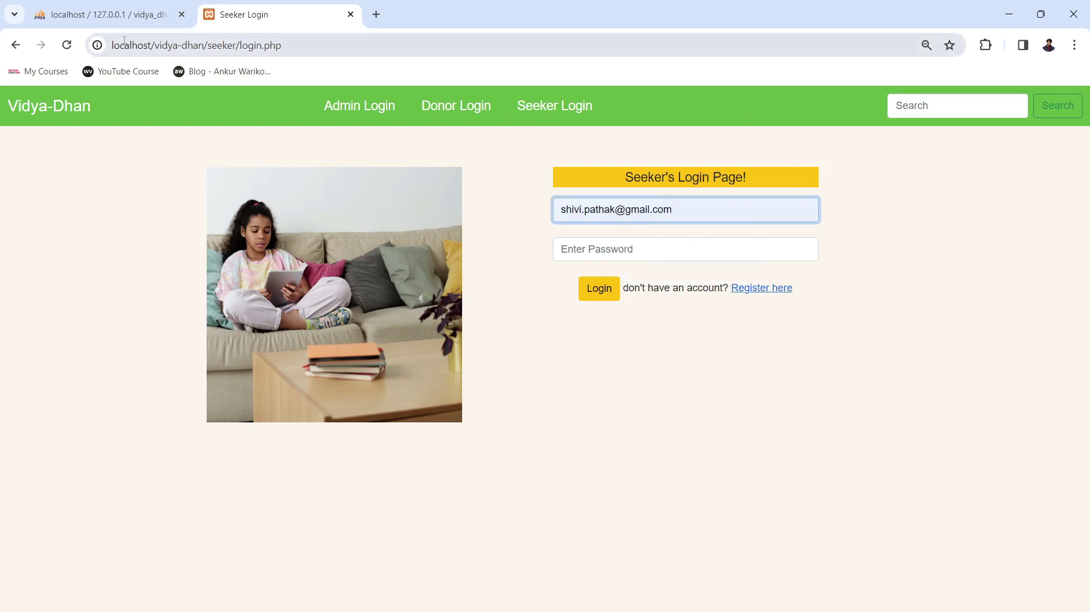
Check the two seekers in phpMyAdmin's seekers table, then return to the login page.
{"action": "left_click", "coordinate": [105, 14]}
{"action": "left_click", "coordinate": [59, 373]}
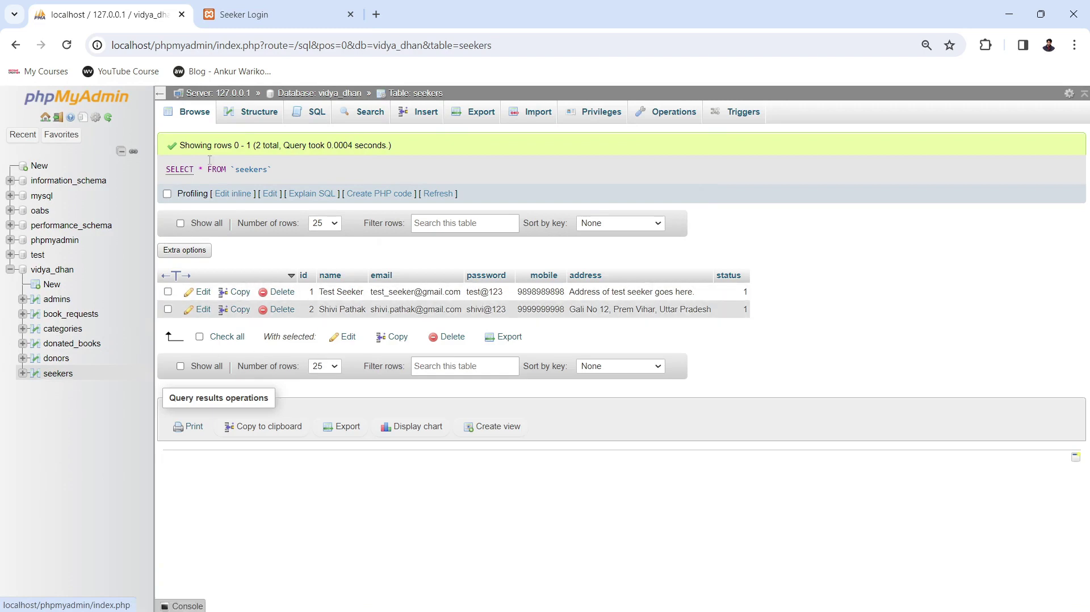
{"action": "left_click", "coordinate": [262, 8]}
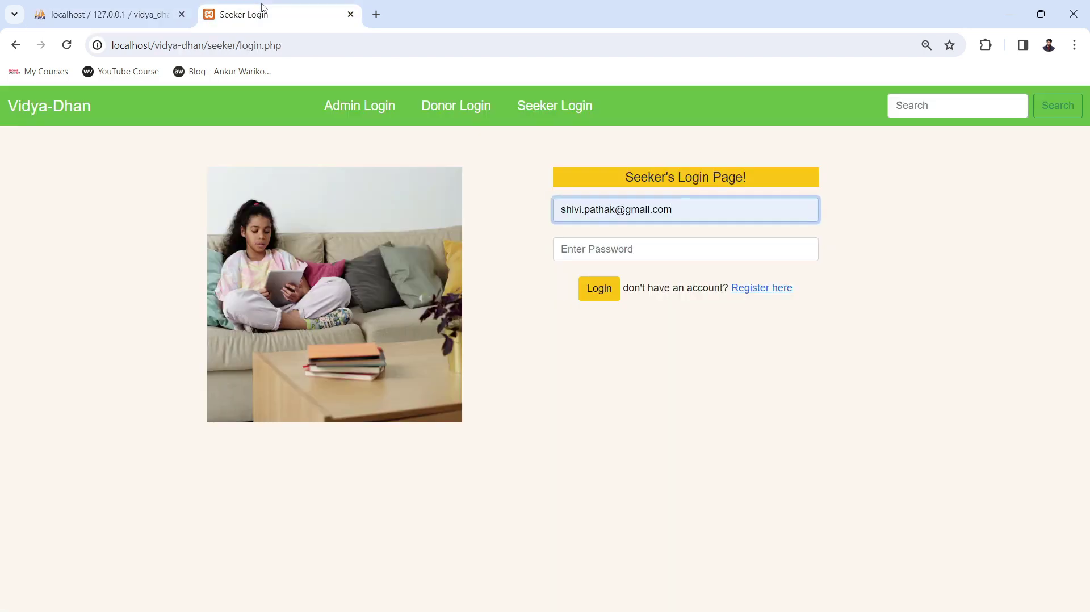
Enter the seeker's account password and log in to the Seeker Dashboard.
{"action": "left_click", "coordinate": [612, 257]}
{"action": "type", "text": "12345"}
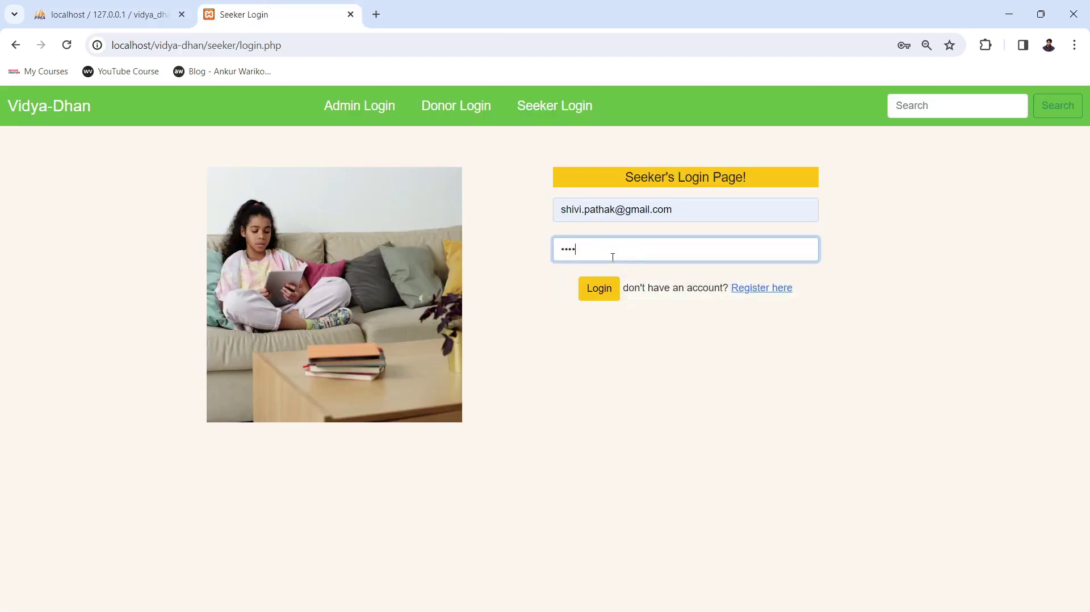
{"action": "type", "text": "6789"}
{"action": "left_click", "coordinate": [606, 291]}
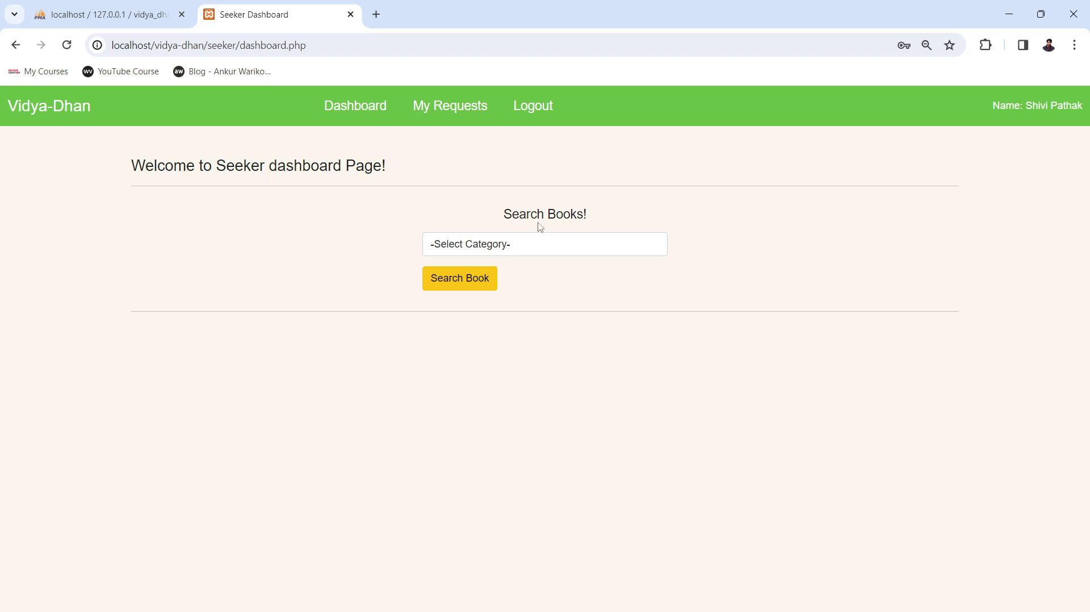
Search the Programming Languages category, listing two C Language books and one Data structure book.
{"action": "left_click", "coordinate": [500, 245]}
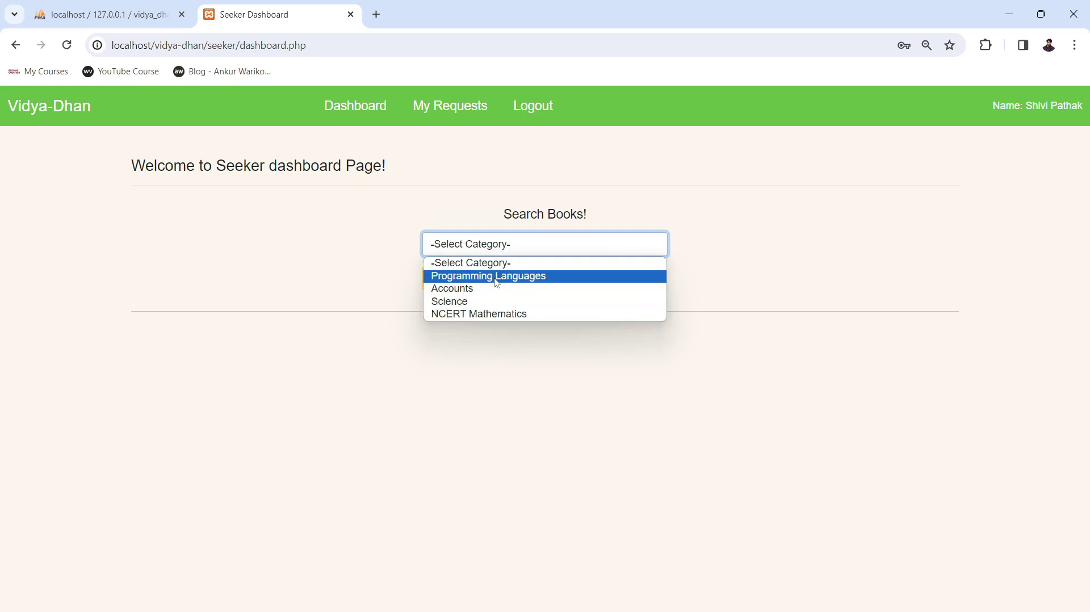
{"action": "left_click", "coordinate": [494, 276]}
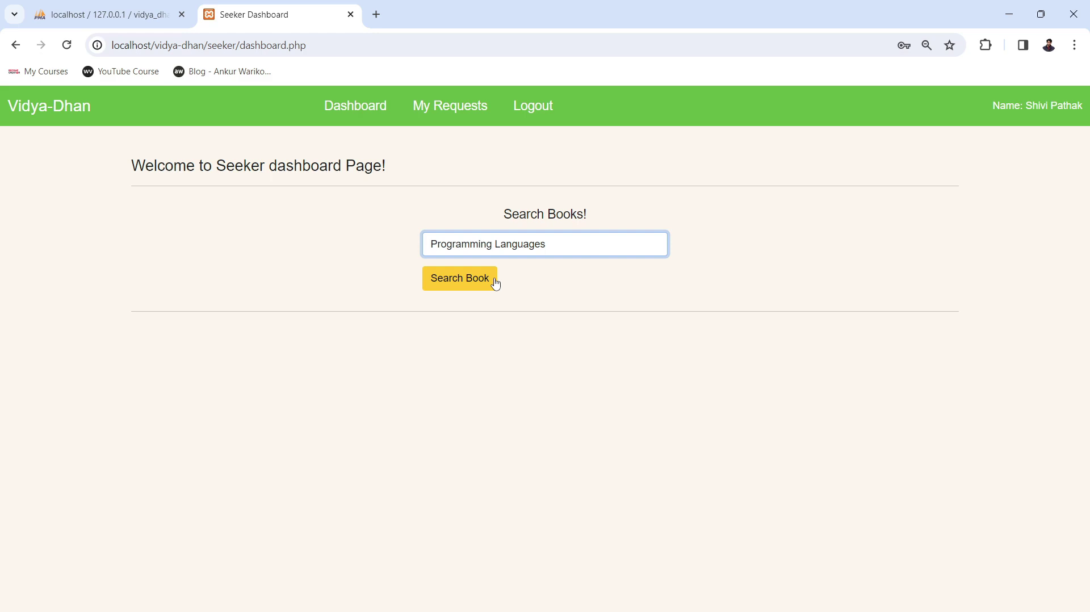
{"action": "left_click", "coordinate": [461, 286]}
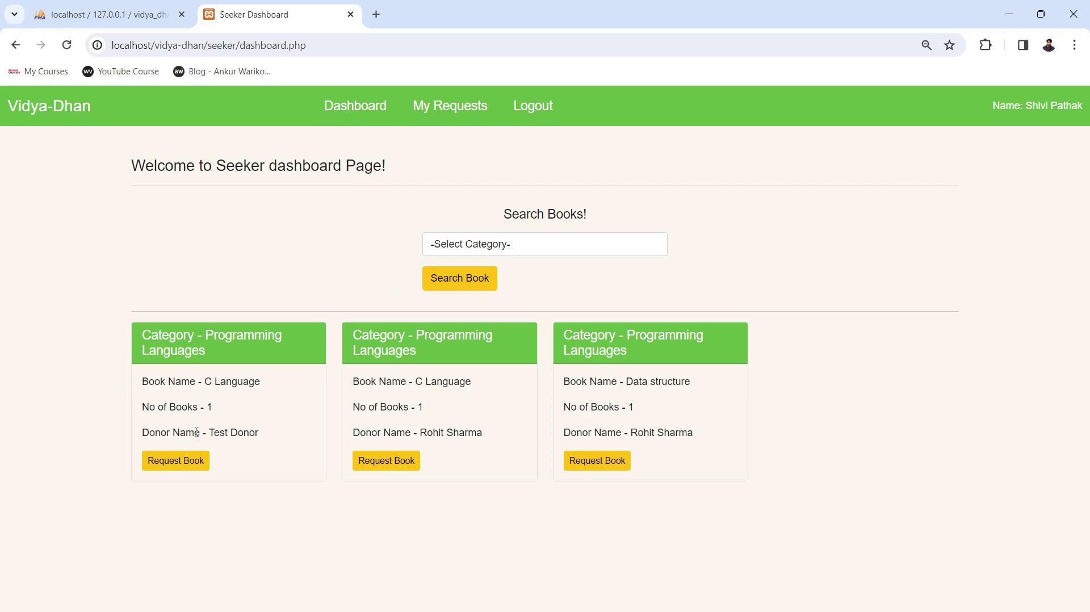
{"action": "left_click_drag", "start_coordinate": [196, 432], "coordinate": [263, 440]}
{"action": "left_click_drag", "start_coordinate": [183, 404], "coordinate": [263, 391]}
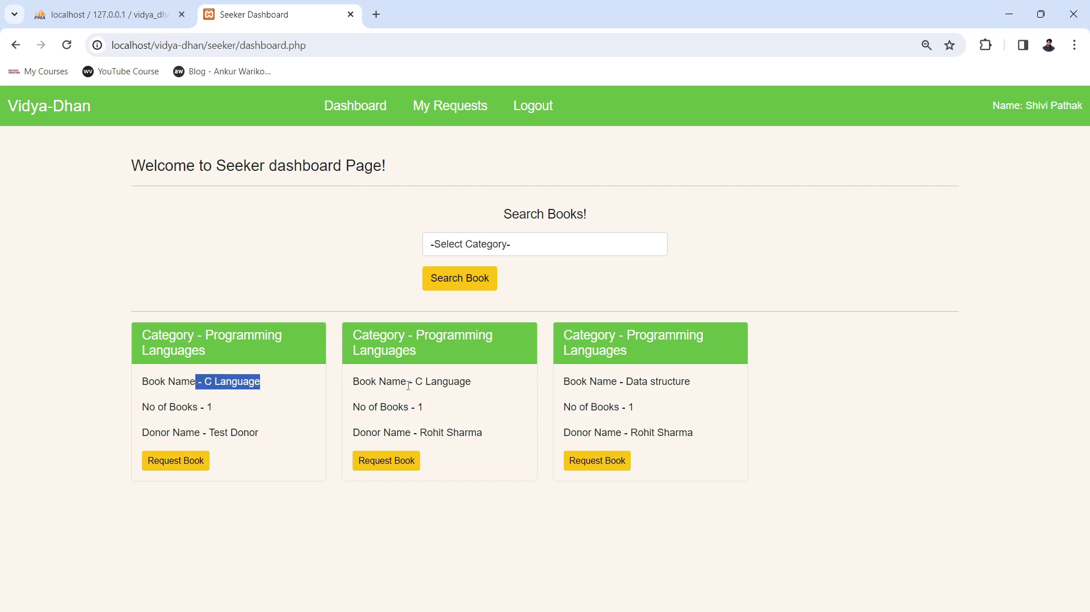
{"action": "left_click_drag", "start_coordinate": [420, 432], "coordinate": [495, 437]}
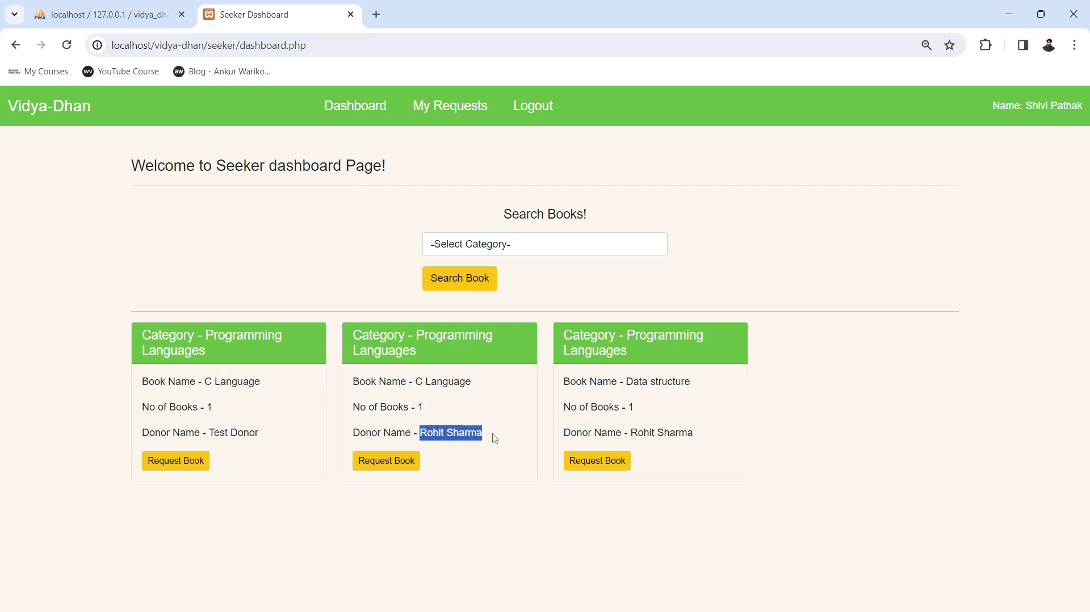
{"action": "left_click_drag", "start_coordinate": [403, 406], "coordinate": [403, 381]}
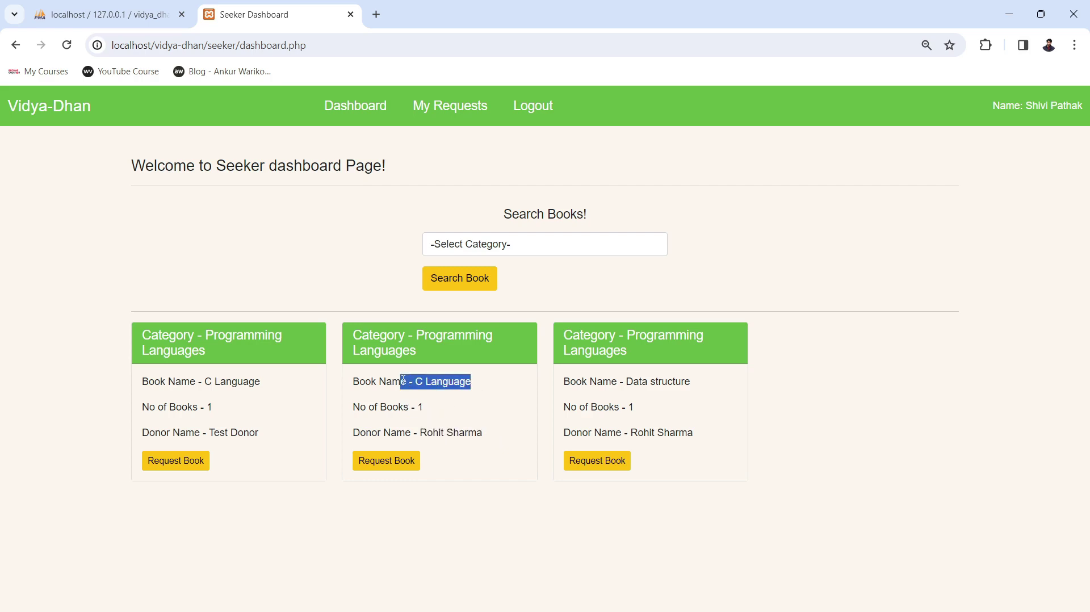
{"action": "left_click_drag", "start_coordinate": [603, 382], "coordinate": [683, 384]}
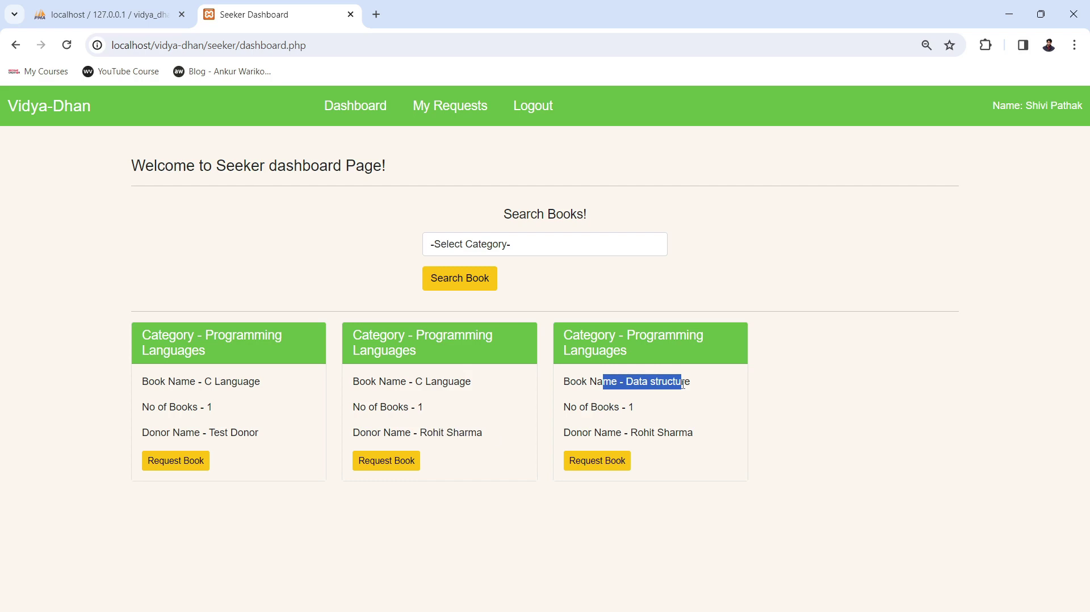
{"action": "left_click_drag", "start_coordinate": [693, 433], "coordinate": [615, 407]}
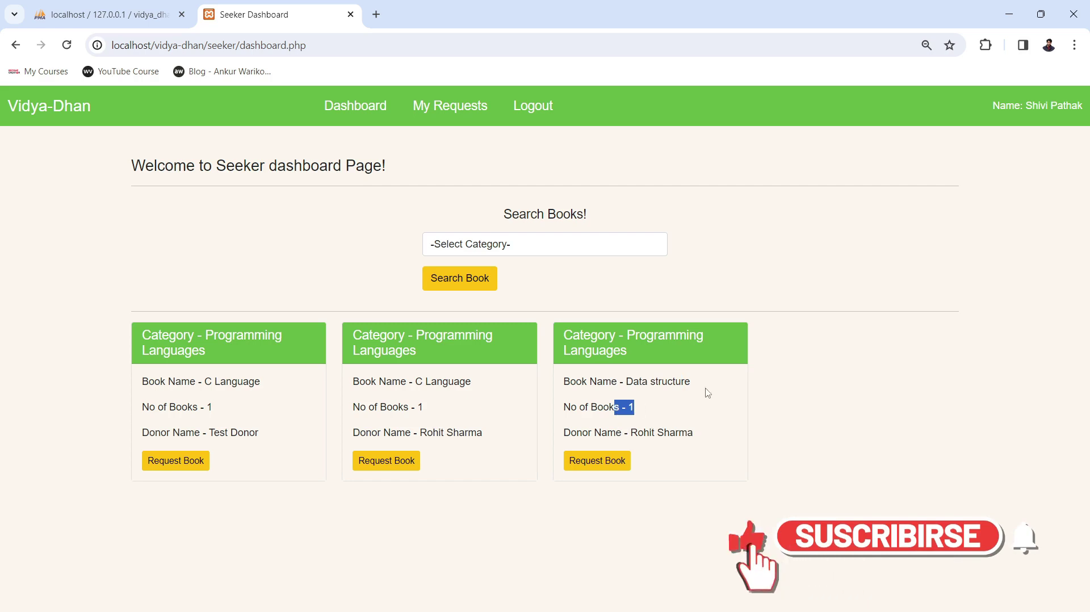
{"action": "left_click_drag", "start_coordinate": [691, 381], "coordinate": [603, 382]}
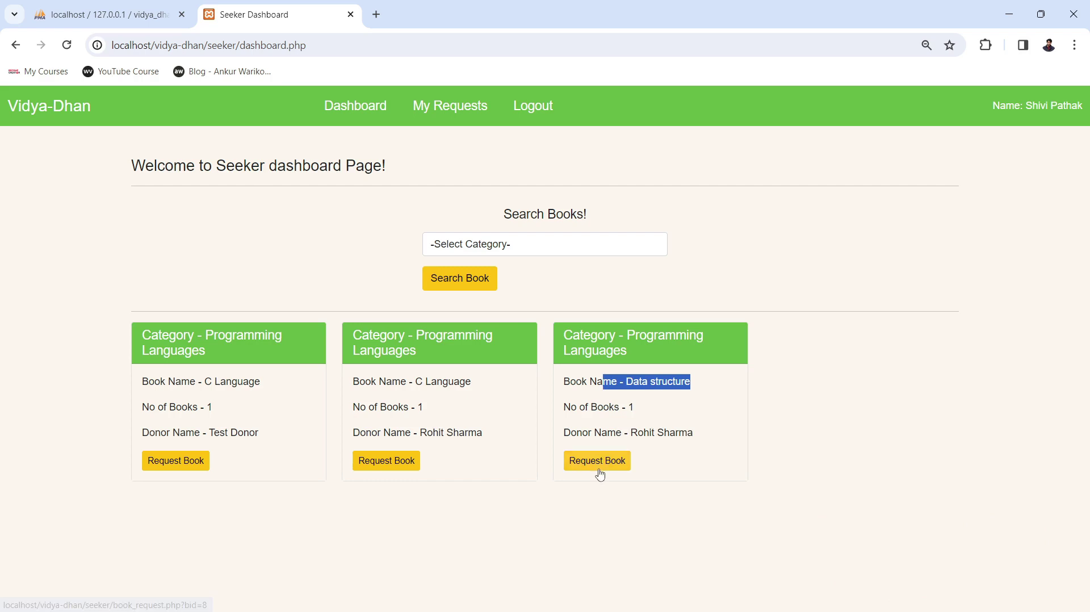
{"action": "left_click", "coordinate": [598, 504]}
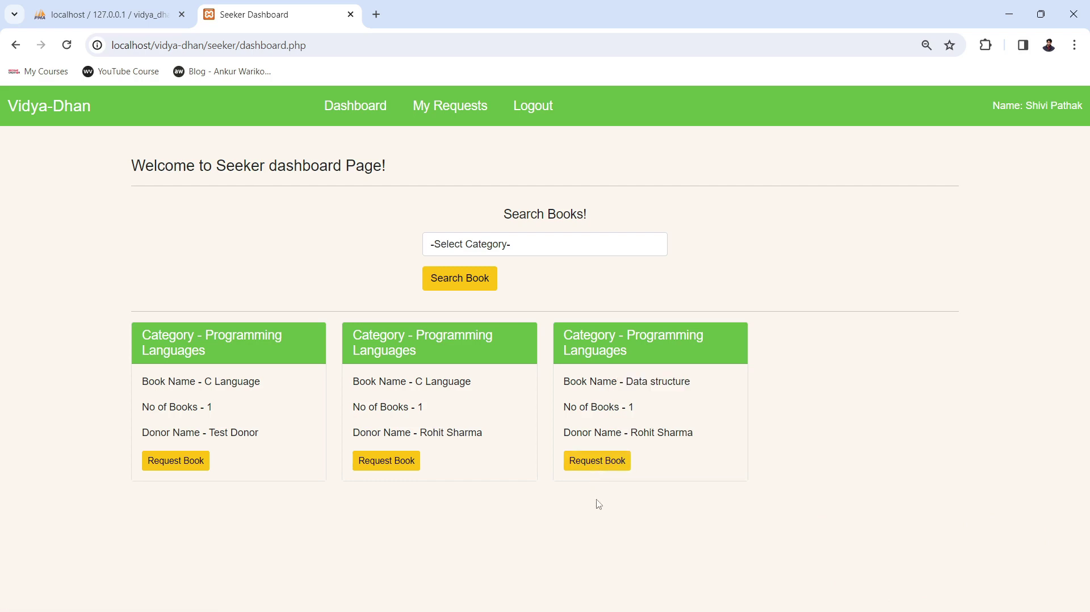
{"action": "left_click_drag", "start_coordinate": [650, 433], "coordinate": [693, 435]}
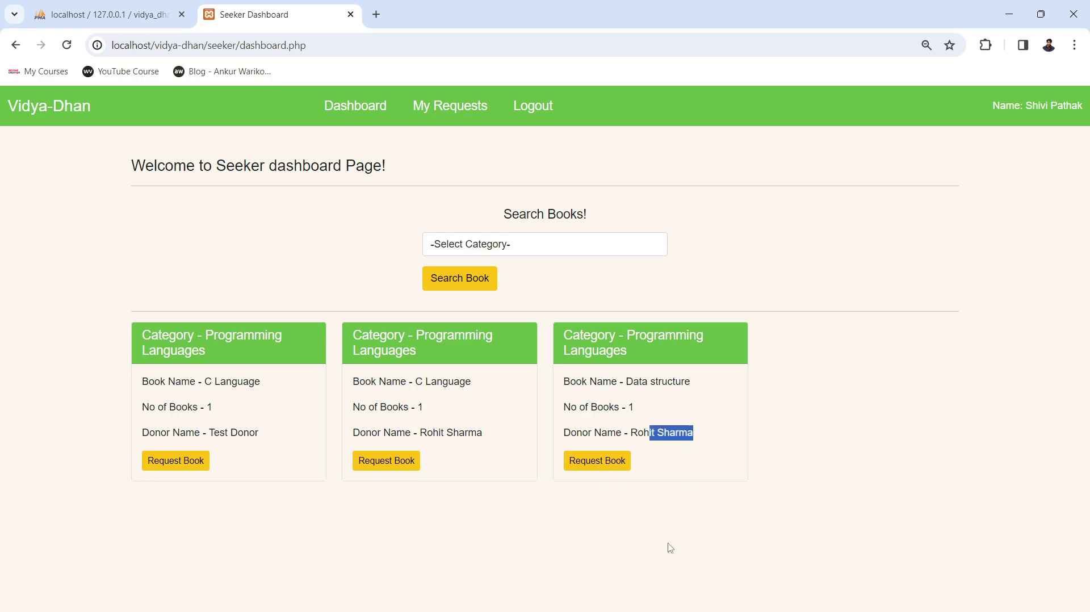
{"action": "left_click", "coordinate": [588, 546]}
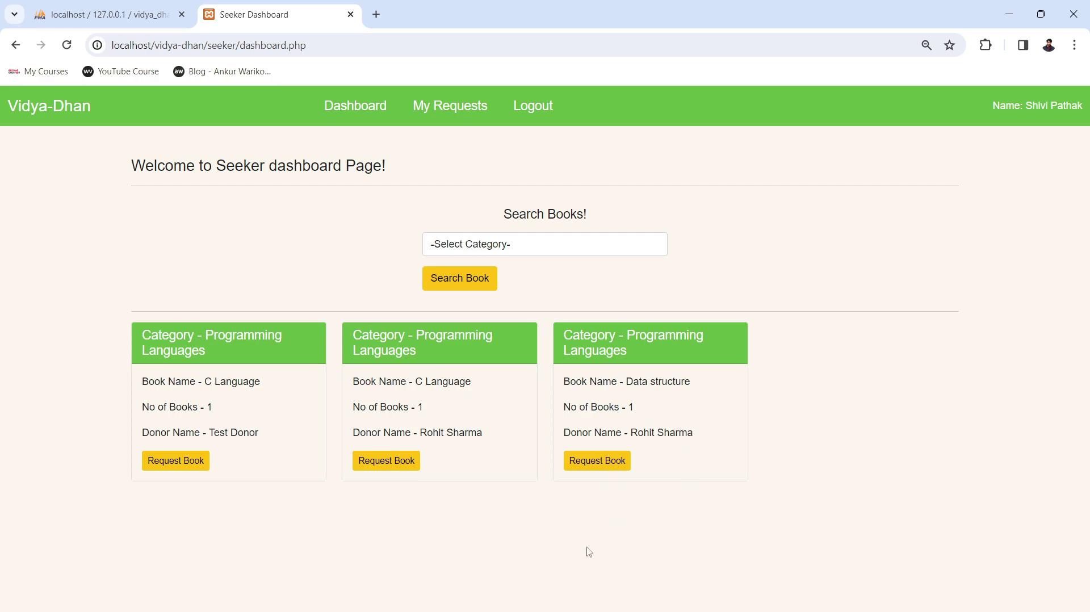
Request the Data structure book and dismiss the success alert.
{"action": "left_click", "coordinate": [602, 464]}
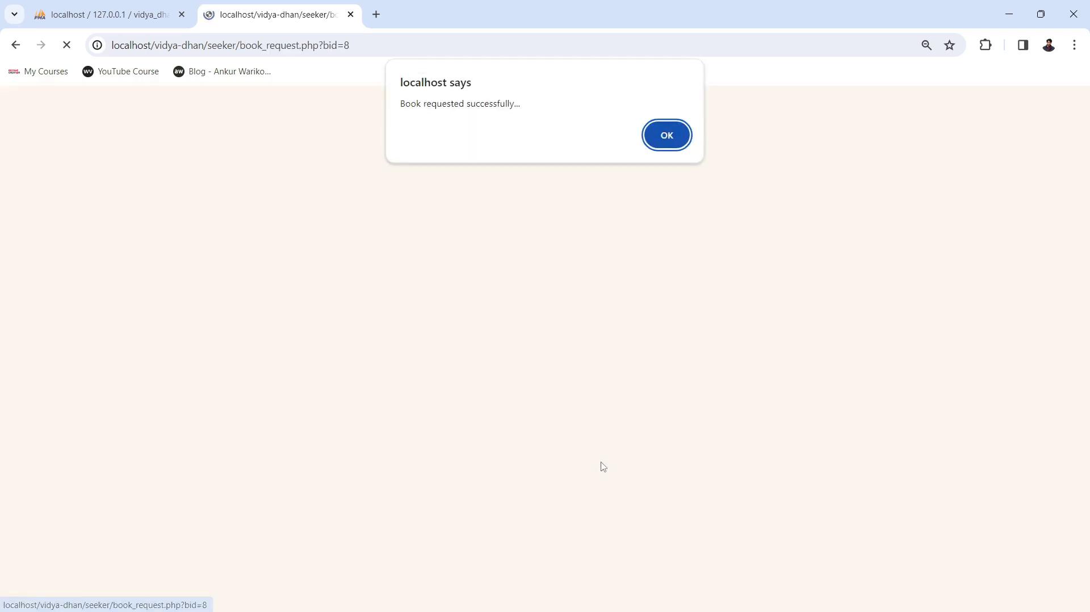
{"action": "left_click", "coordinate": [669, 136]}
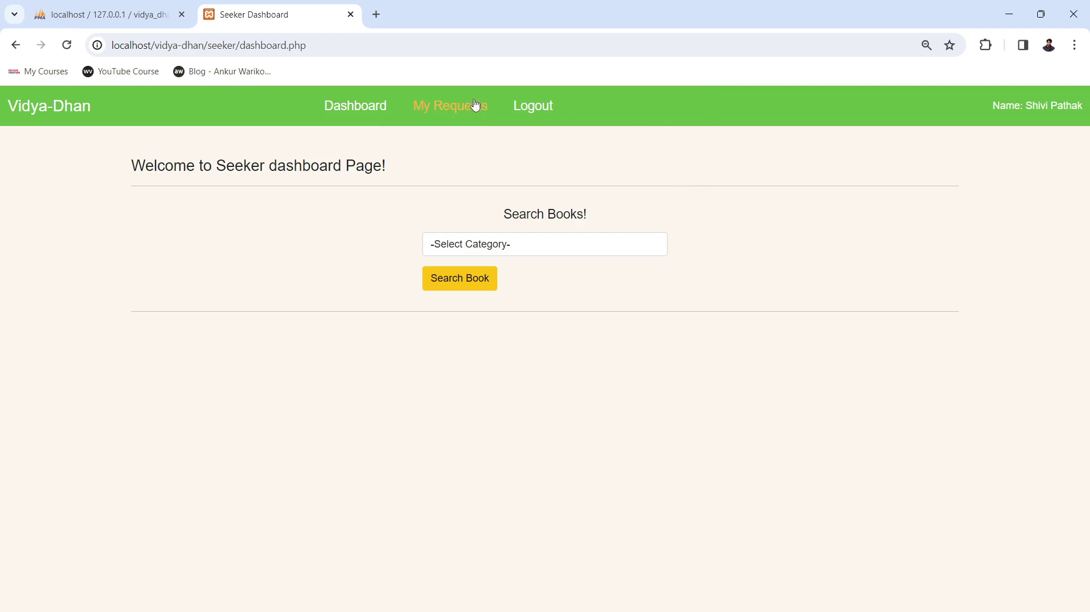
Open My Requests and review row 7: the Data structure request with status Request Sent.
{"action": "left_click", "coordinate": [456, 107]}
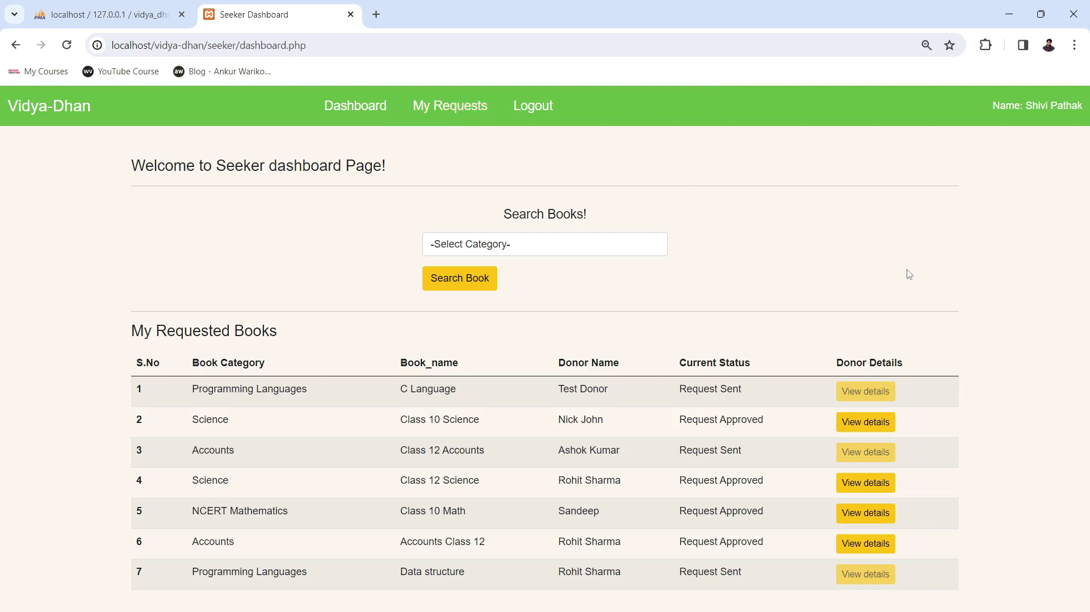
{"action": "left_click_drag", "start_coordinate": [205, 570], "coordinate": [297, 571]}
{"action": "left_click", "coordinate": [409, 569]}
{"action": "left_click_drag", "start_coordinate": [410, 569], "coordinate": [464, 570]}
{"action": "left_click_drag", "start_coordinate": [565, 571], "coordinate": [747, 574]}
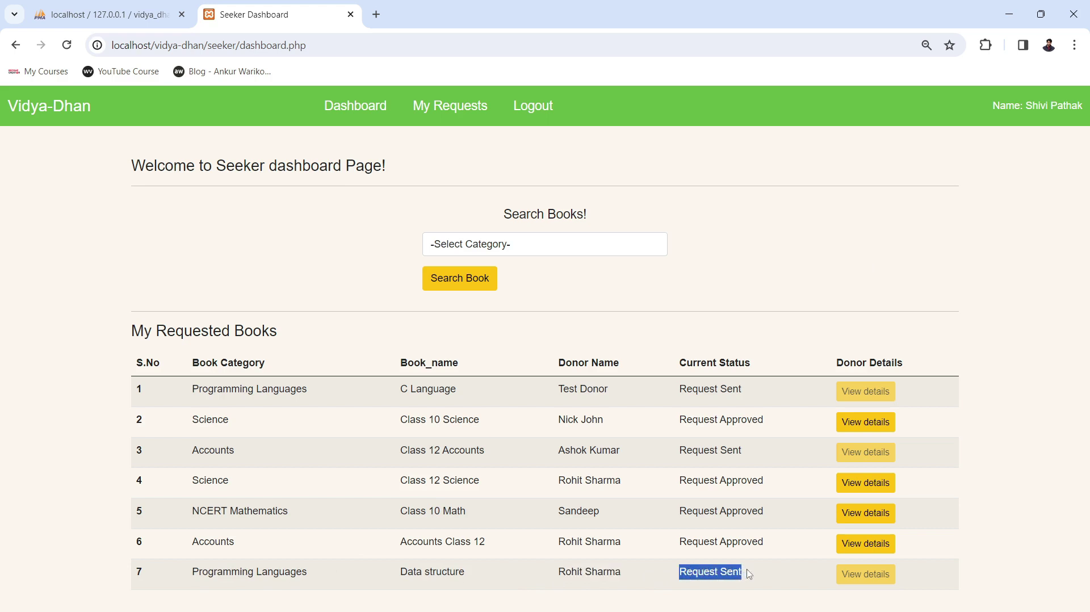
{"action": "left_click", "coordinate": [1014, 461]}
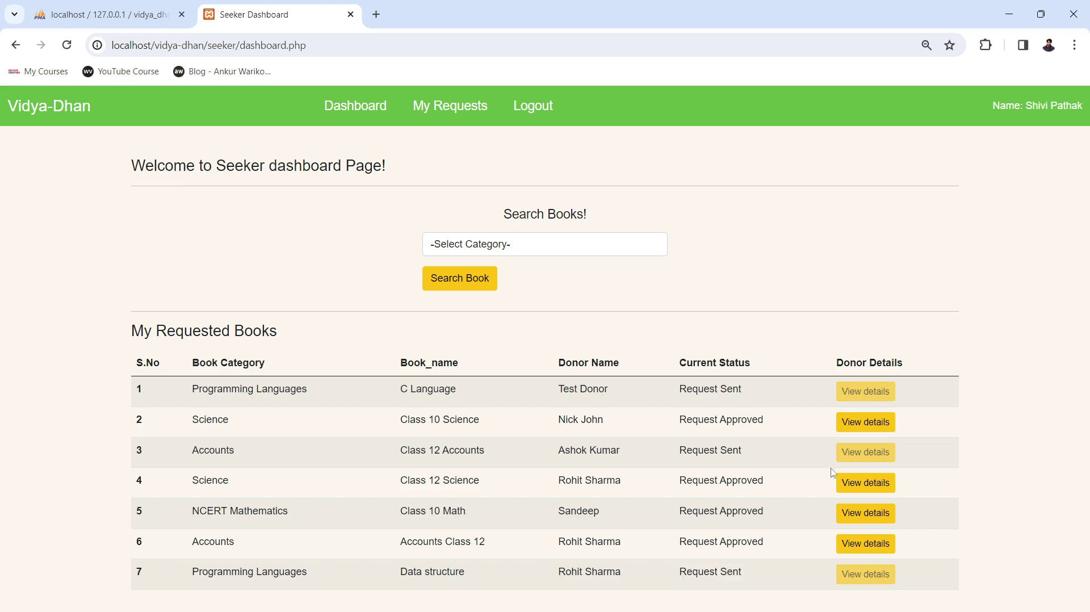
{"action": "left_click_drag", "start_coordinate": [695, 571], "coordinate": [747, 576]}
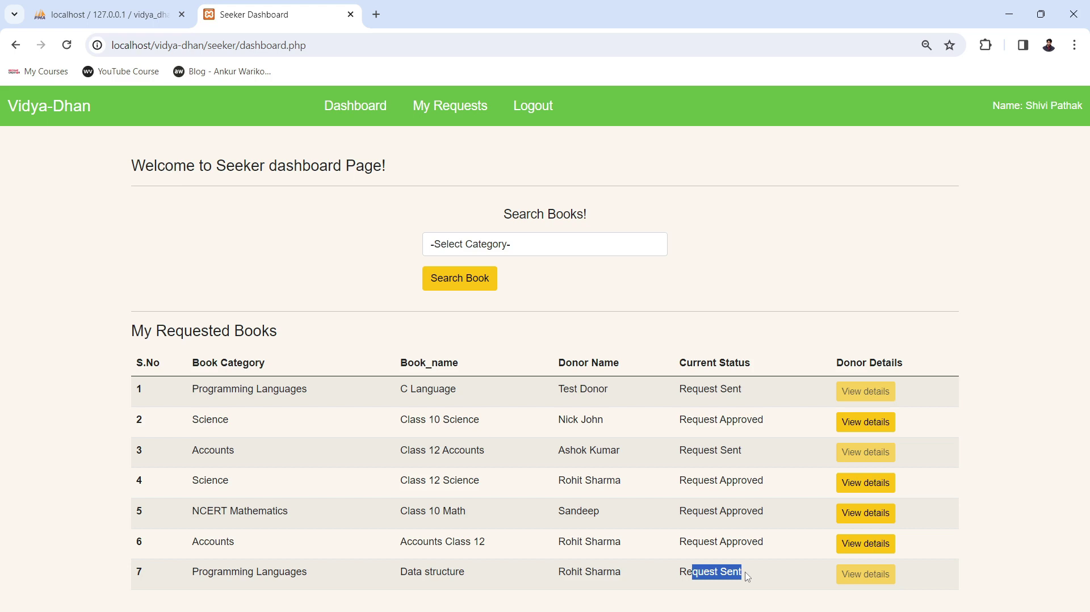
{"action": "left_click", "coordinate": [687, 574]}
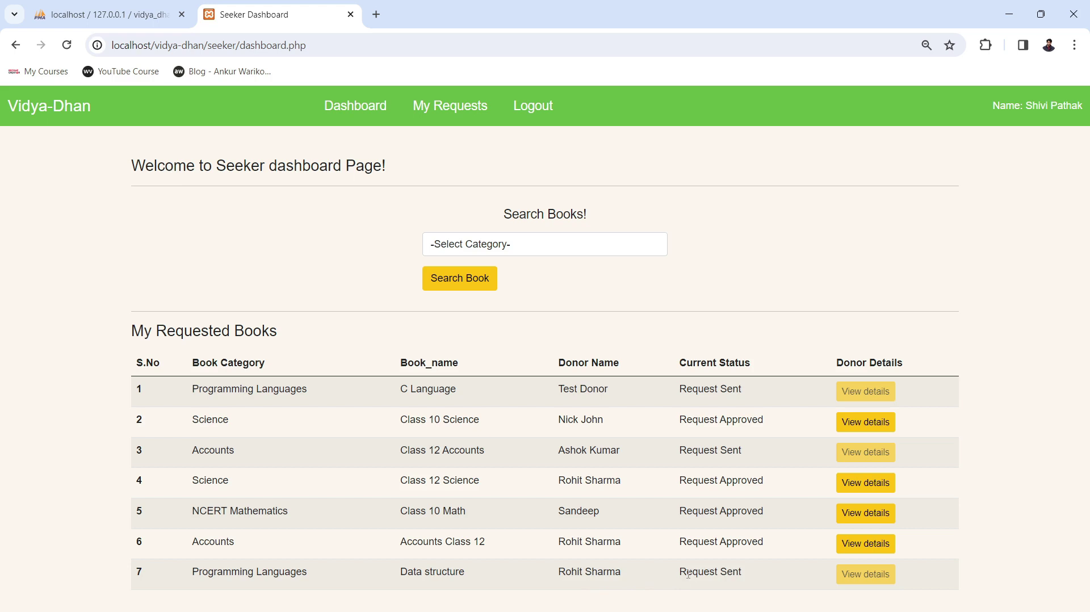
{"action": "left_click_drag", "start_coordinate": [688, 574], "coordinate": [749, 577]}
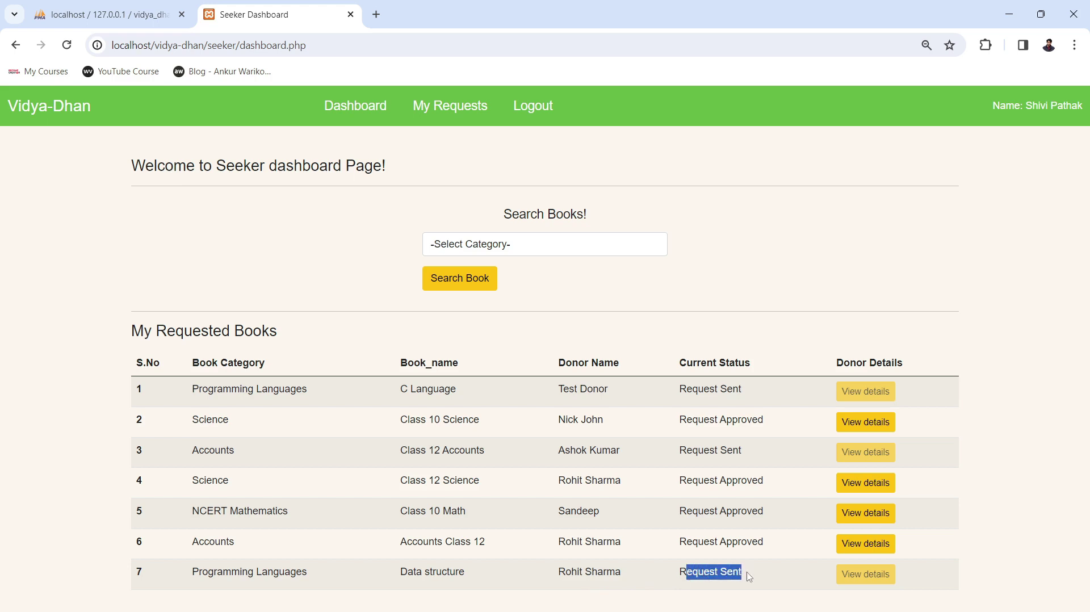
{"action": "left_click", "coordinate": [821, 286]}
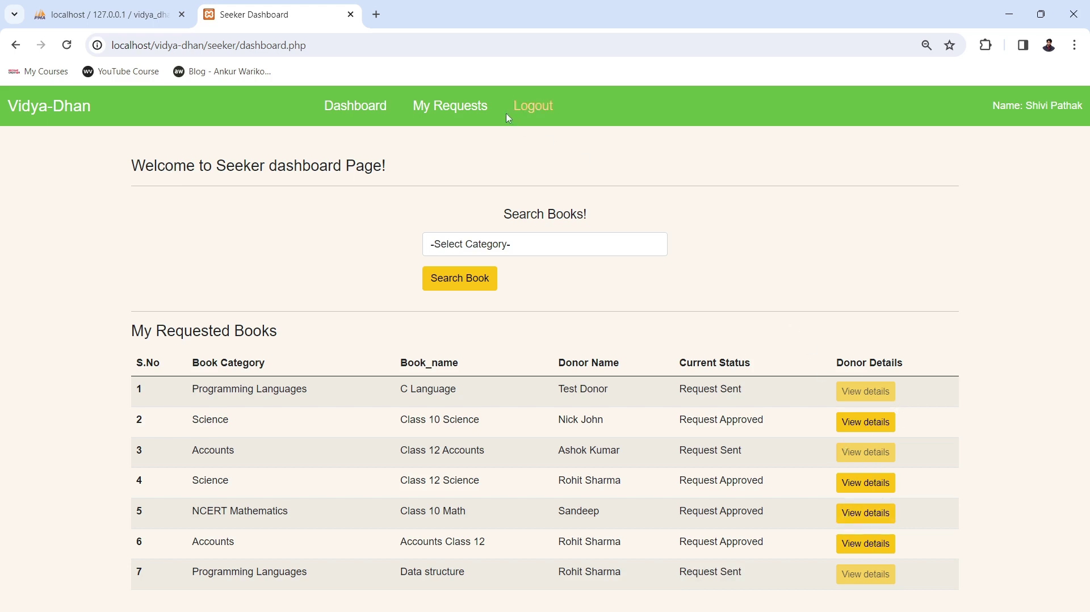
Log out the seeker and fill in the donor's saved e-mail on the Donor Login page.
{"action": "left_click", "coordinate": [526, 111]}
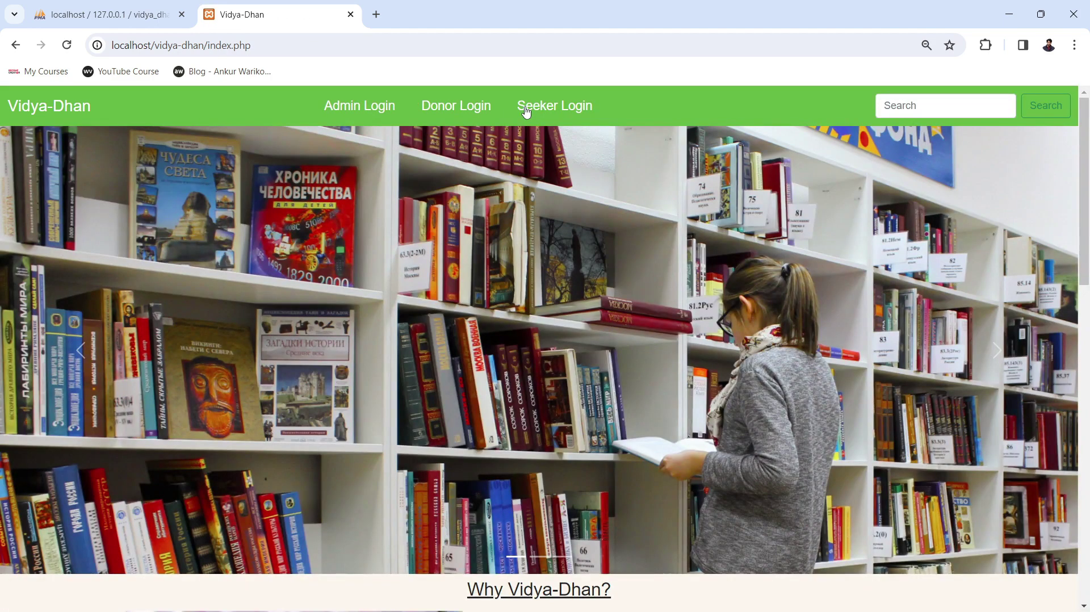
{"action": "left_click", "coordinate": [443, 106]}
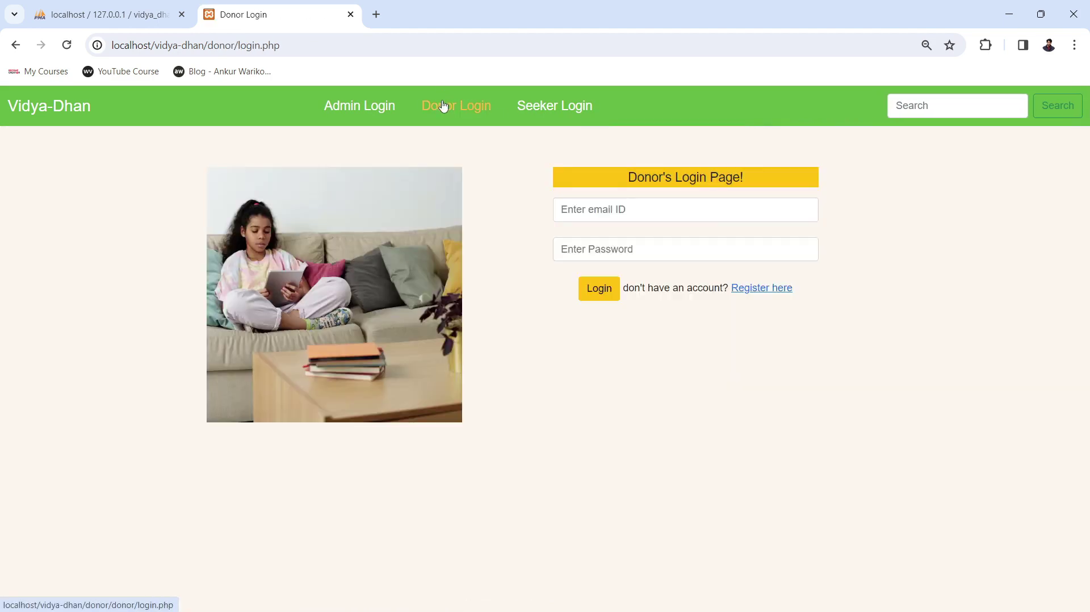
{"action": "left_click", "coordinate": [606, 208]}
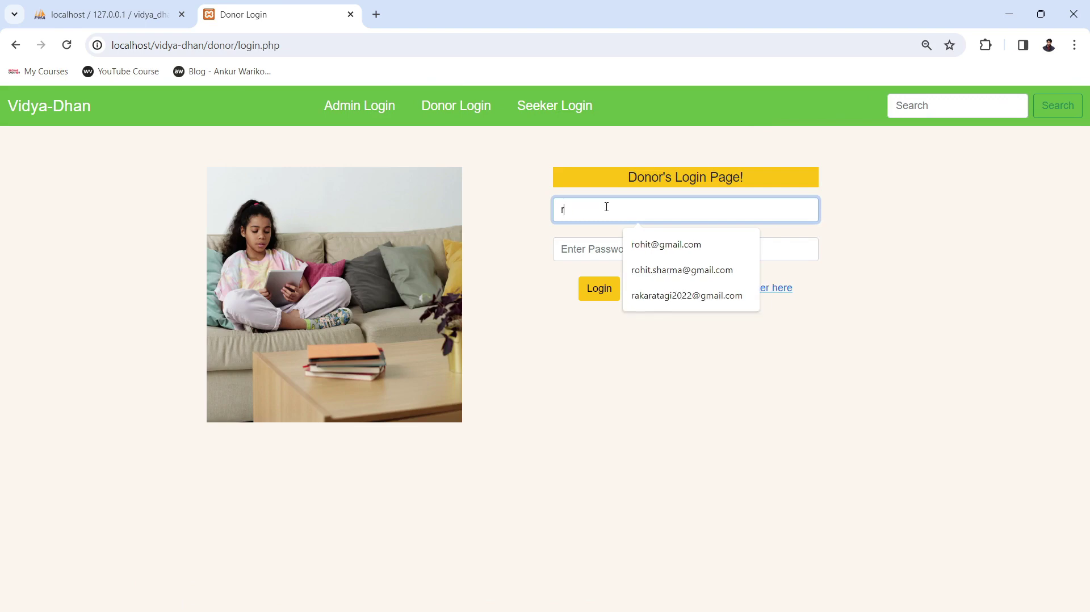
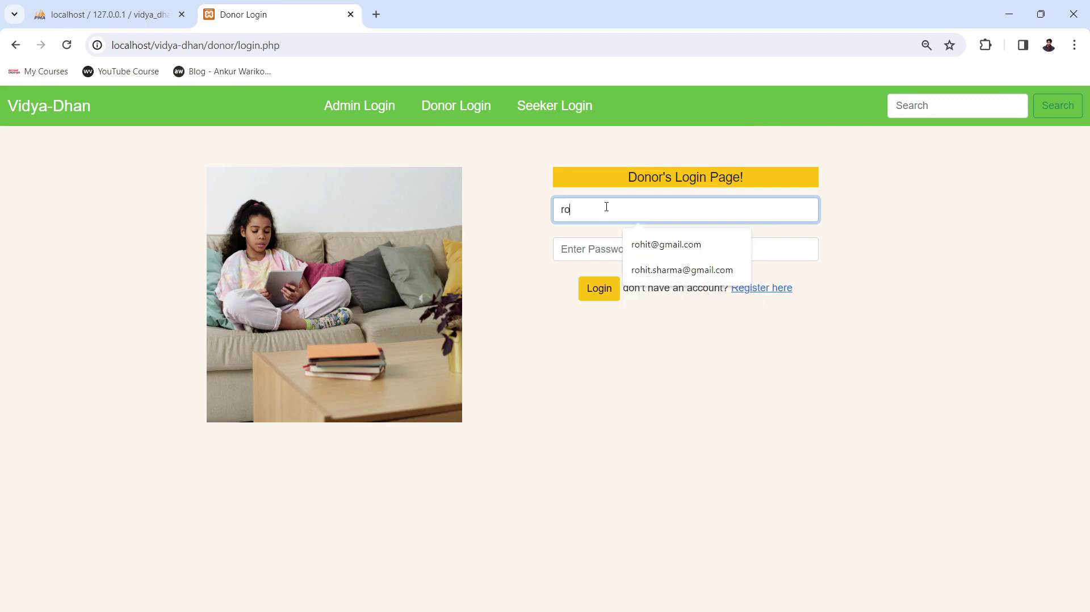
{"action": "left_click", "coordinate": [647, 270]}
Enter the donor's password and sign in to the Donor Dashboard.
{"action": "left_click", "coordinate": [624, 251]}
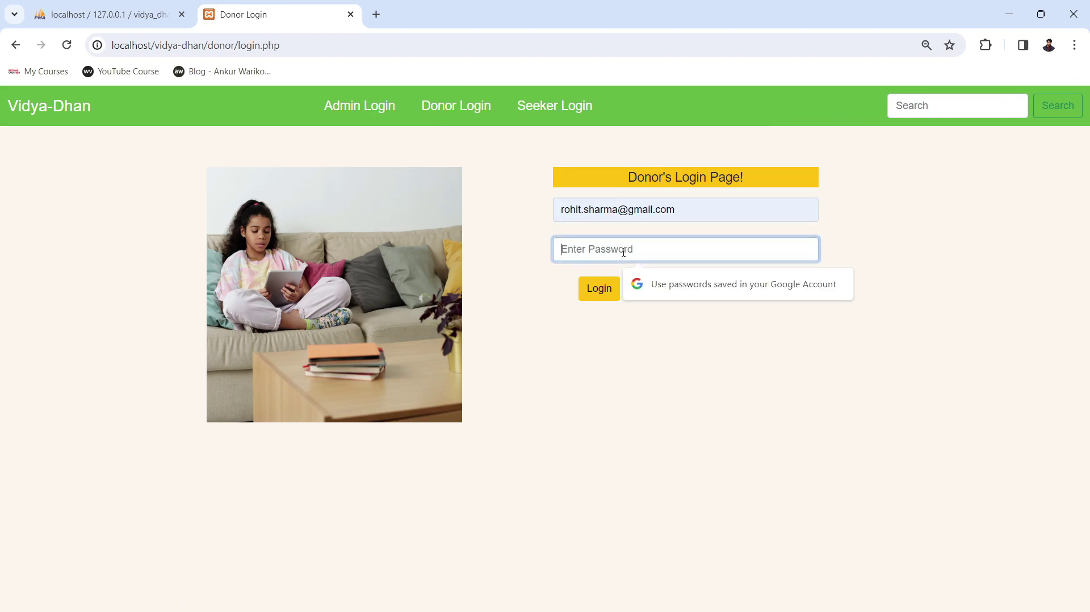
{"action": "type", "text": "12345"}
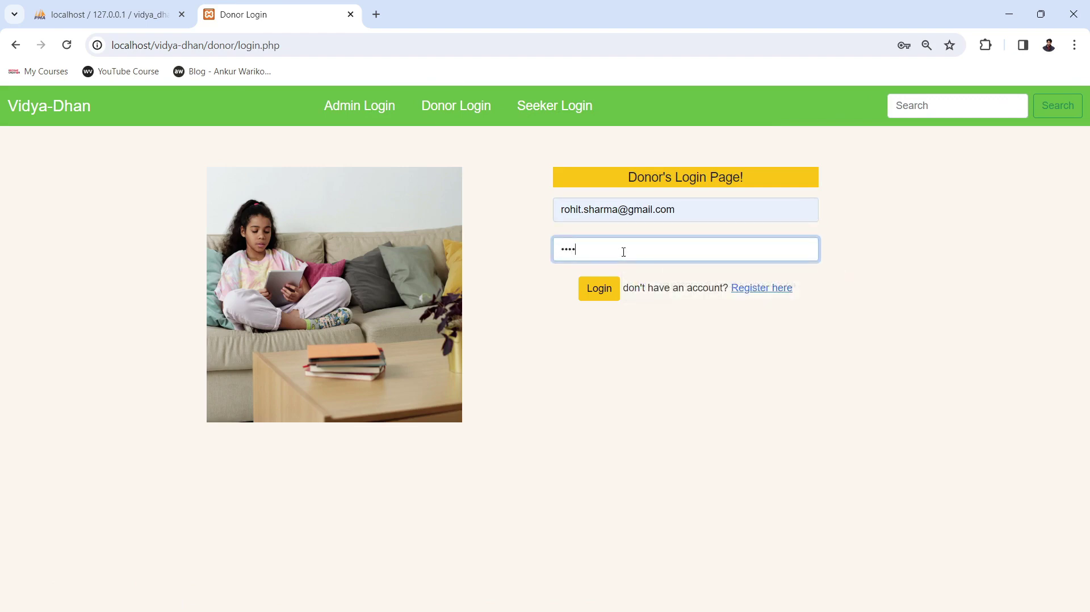
{"action": "type", "text": "6789"}
{"action": "left_click", "coordinate": [597, 292]}
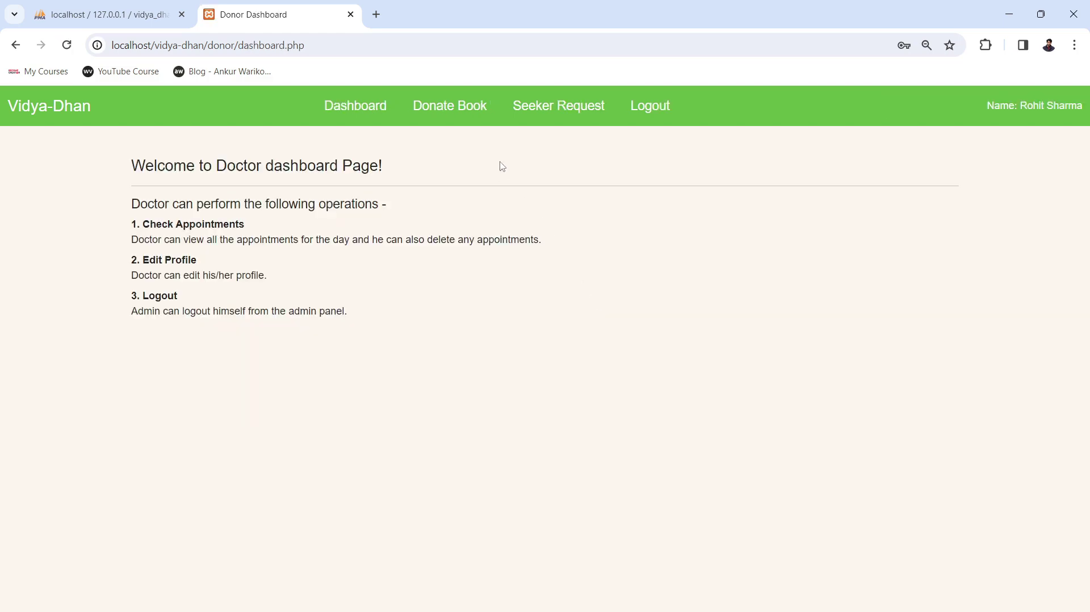
Open Seeker Request and review the Programming Languages Data structure request marked Not Approved.
{"action": "left_click", "coordinate": [446, 115]}
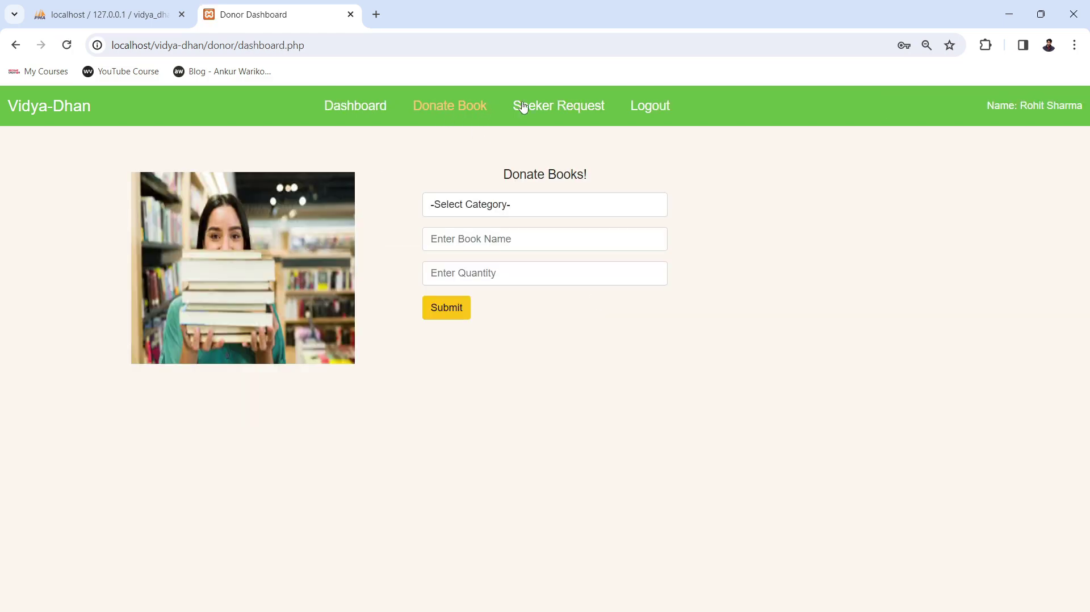
{"action": "left_click", "coordinate": [546, 113]}
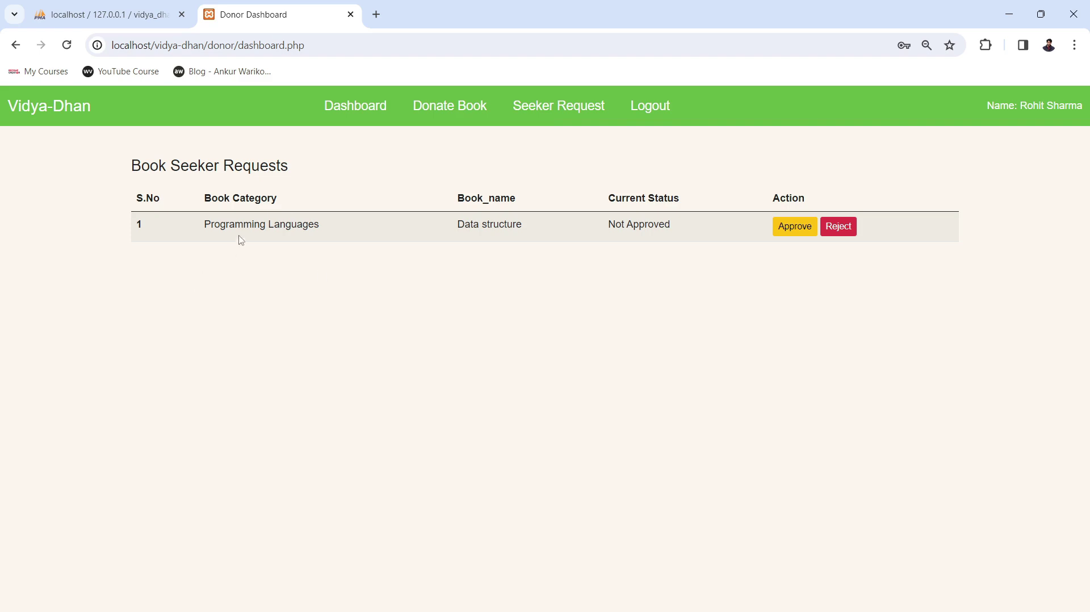
{"action": "left_click_drag", "start_coordinate": [256, 226], "coordinate": [386, 234]}
{"action": "left_click_drag", "start_coordinate": [458, 224], "coordinate": [665, 229]}
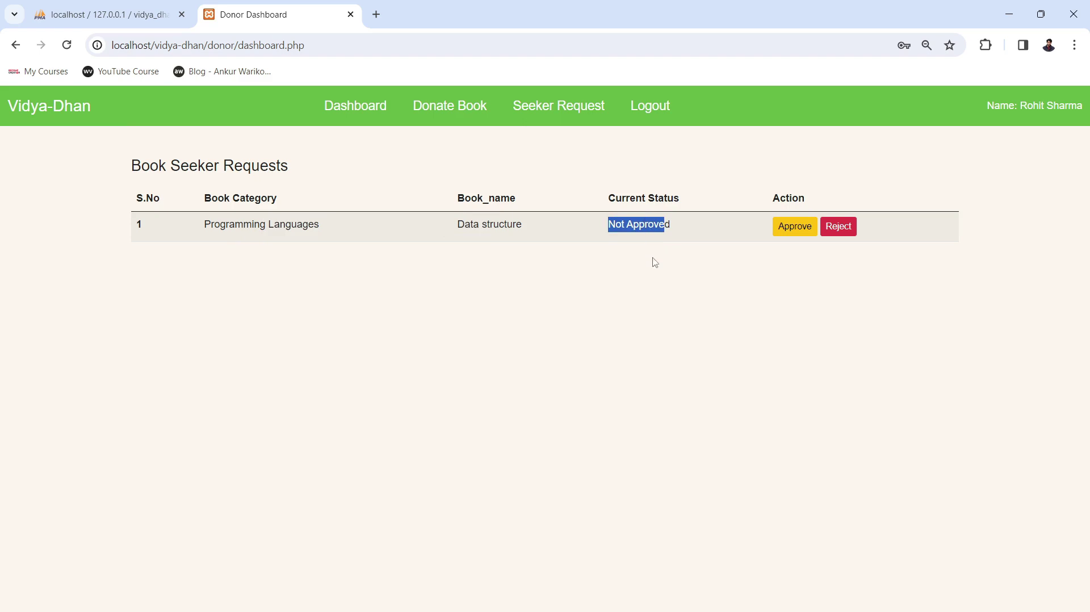
{"action": "left_click_drag", "start_coordinate": [679, 233], "coordinate": [607, 230]}
{"action": "left_click", "coordinate": [645, 349]}
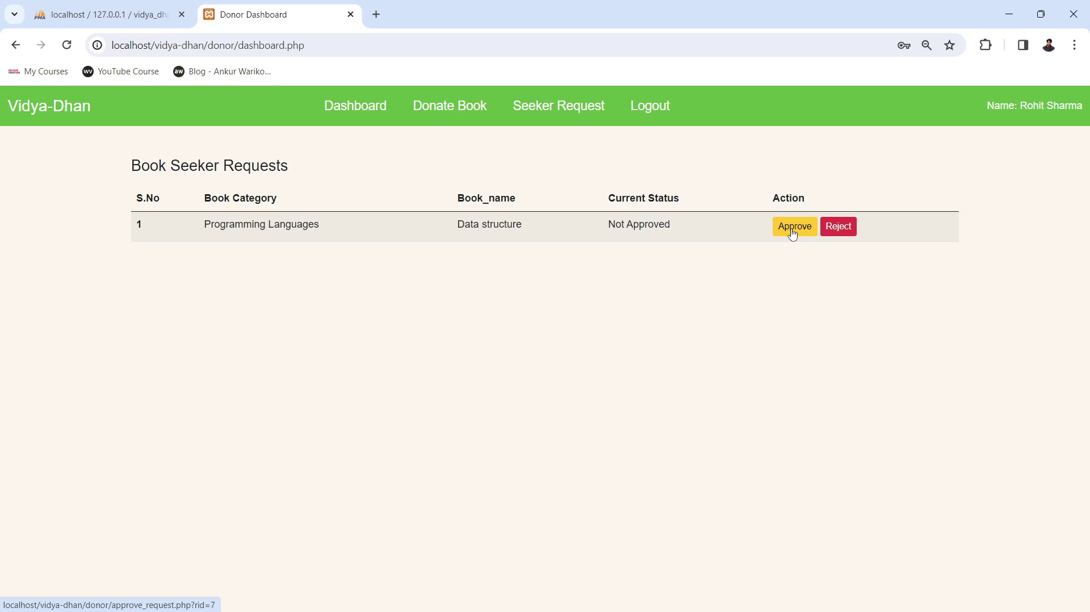
Approve the Data structure request and confirm the approval alert.
{"action": "left_click", "coordinate": [795, 228]}
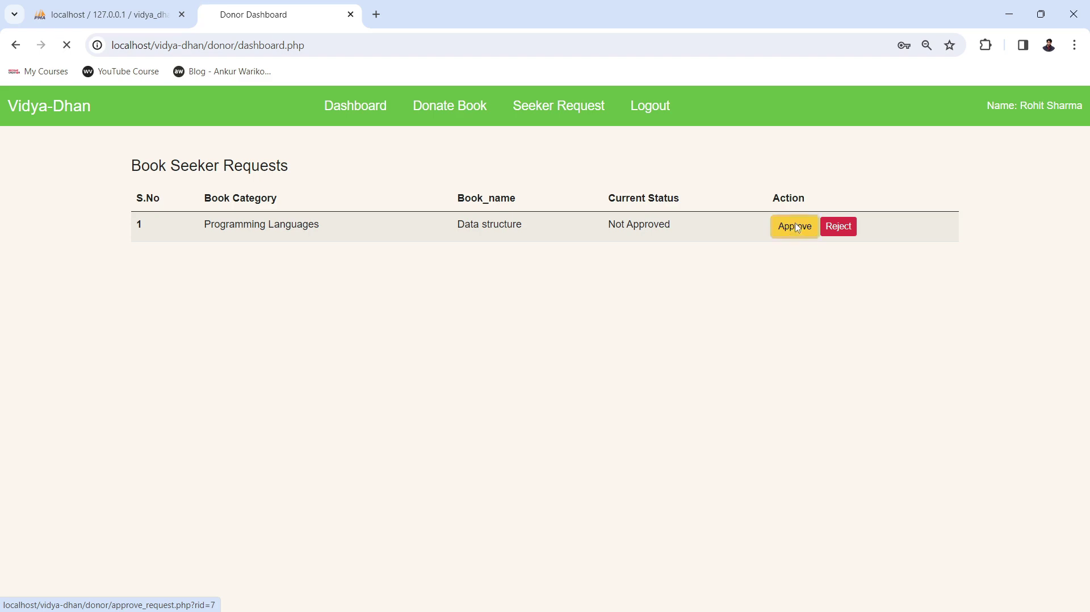
{"action": "left_click", "coordinate": [669, 135]}
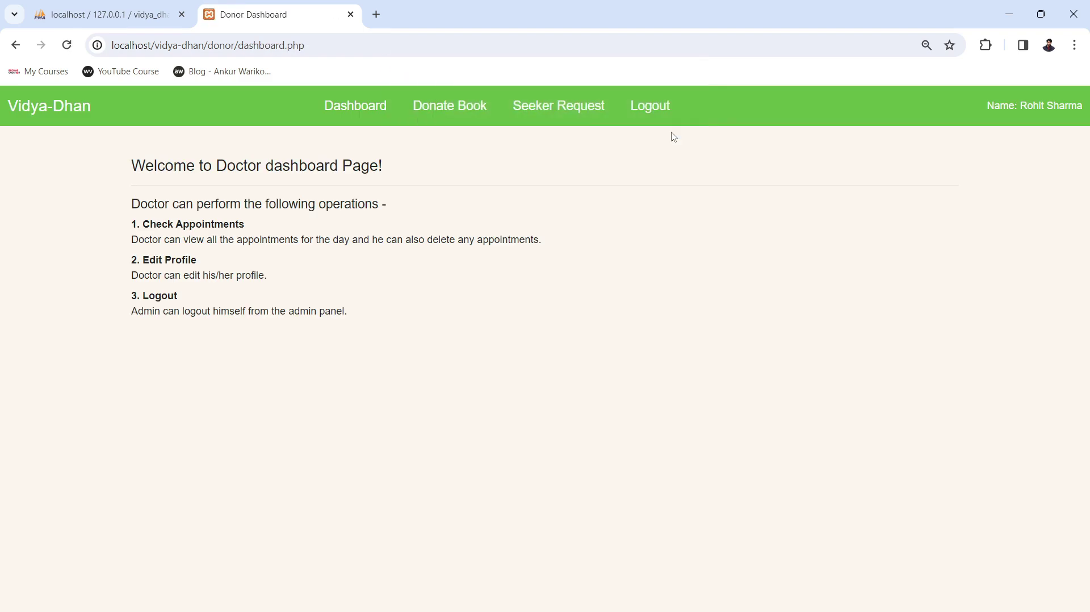
{"action": "left_click", "coordinate": [531, 111]}
Log out the donor and fill in the seeker's saved e-mail on the Seeker Login page.
{"action": "left_click", "coordinate": [649, 109]}
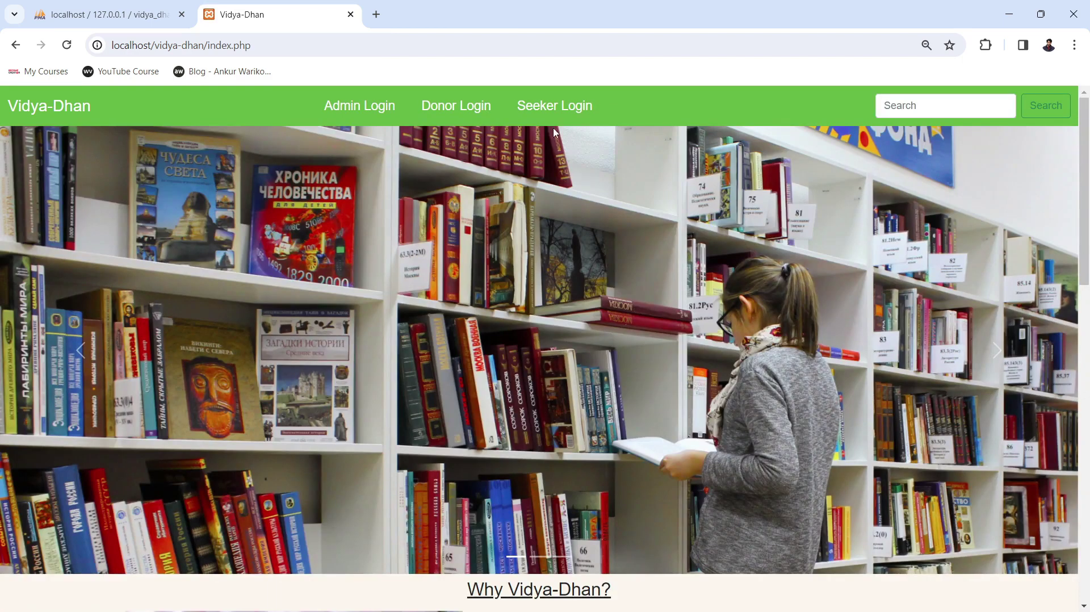
{"action": "left_click", "coordinate": [550, 108]}
{"action": "left_click", "coordinate": [642, 214]}
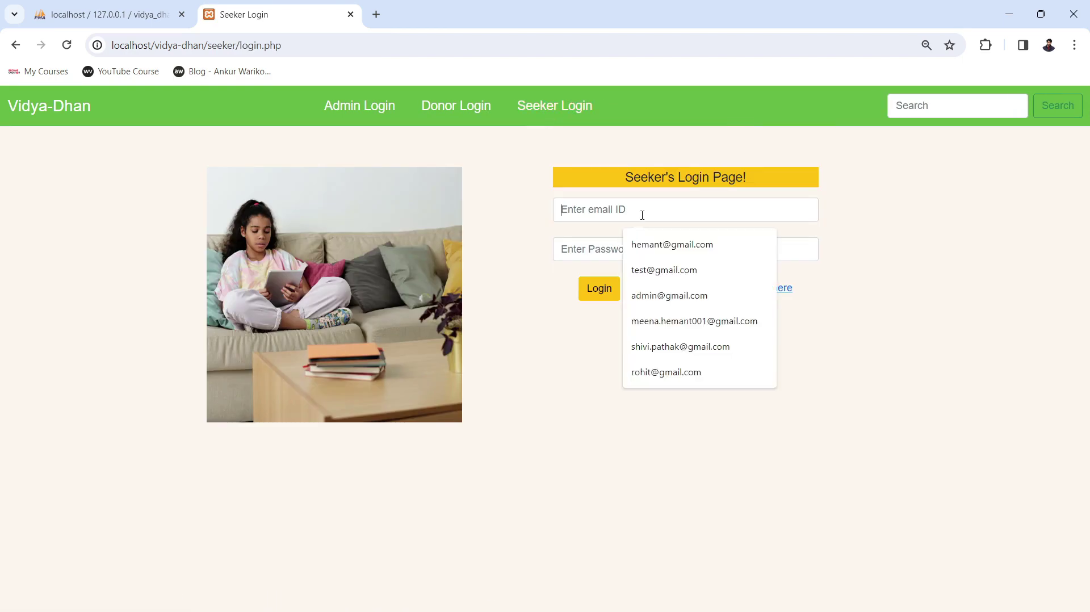
{"action": "type", "text": "shi"}
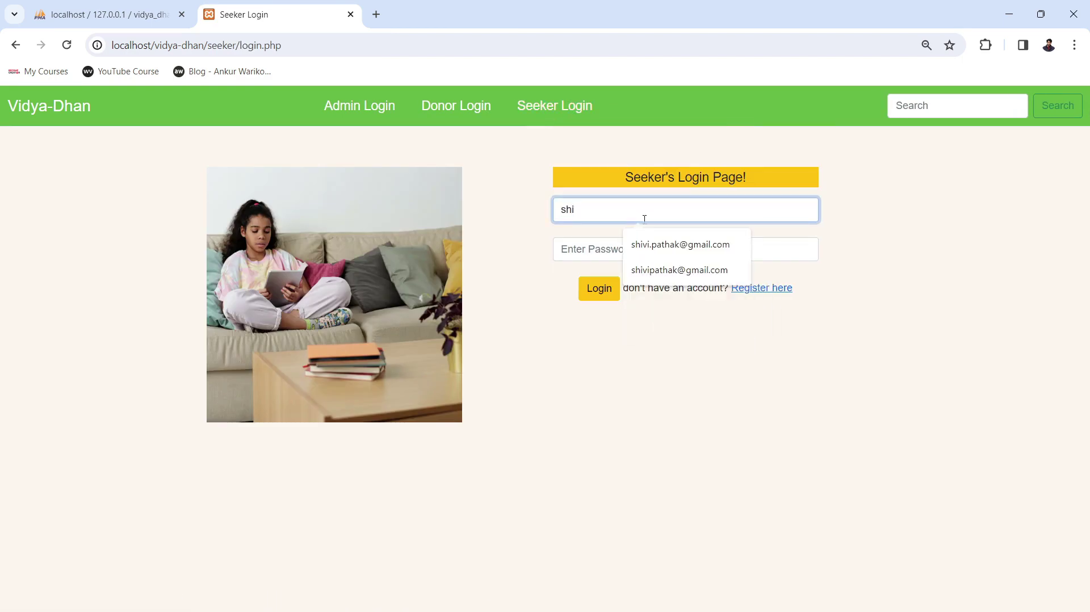
{"action": "left_click", "coordinate": [655, 244]}
Enter the seeker's password and sign in to the Seeker Dashboard.
{"action": "left_click", "coordinate": [655, 244]}
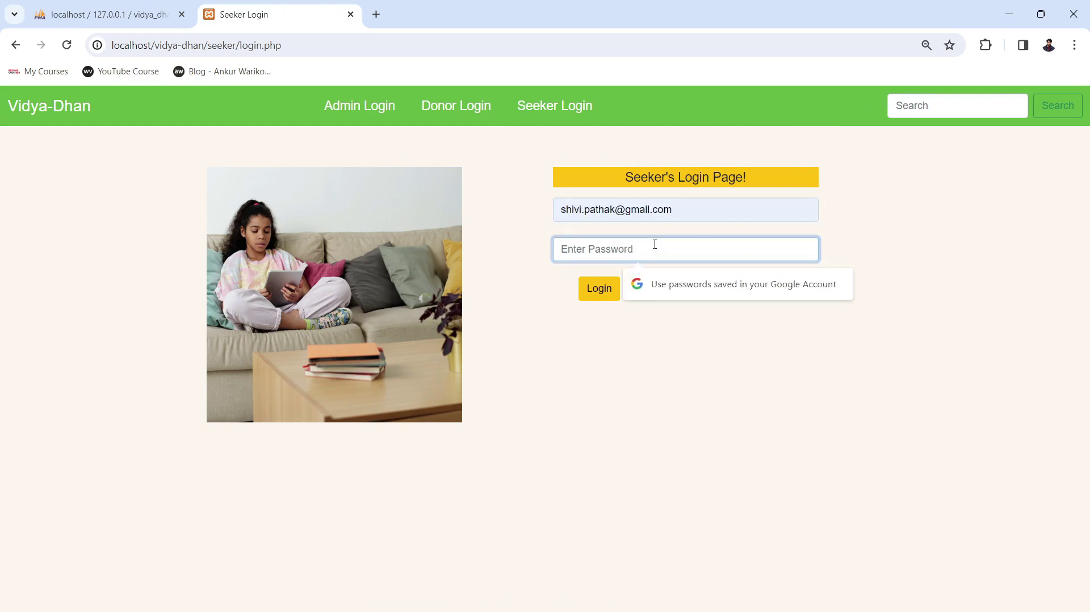
{"action": "type", "text": "12345"}
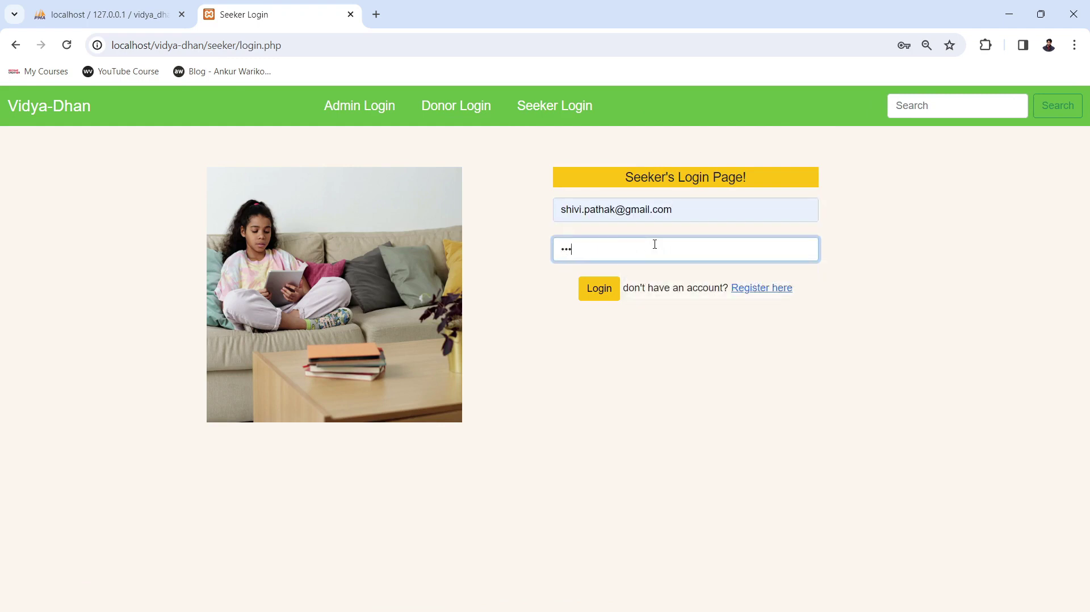
{"action": "type", "text": "6789"}
{"action": "left_click", "coordinate": [609, 298]}
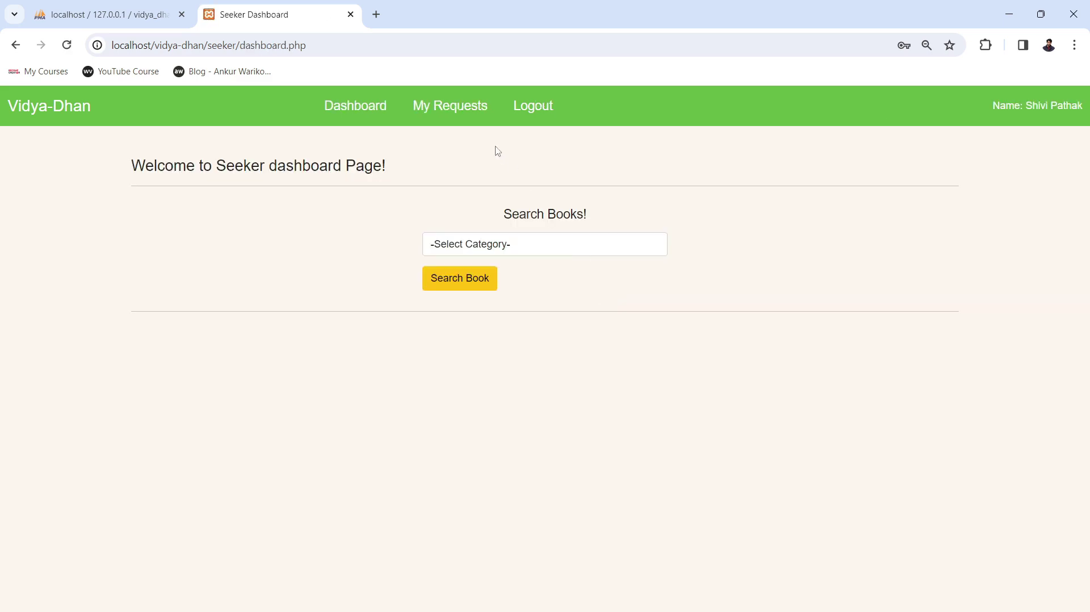
Open My Requests and check that row 7's Data structure request is now Request Approved.
{"action": "left_click", "coordinate": [444, 111]}
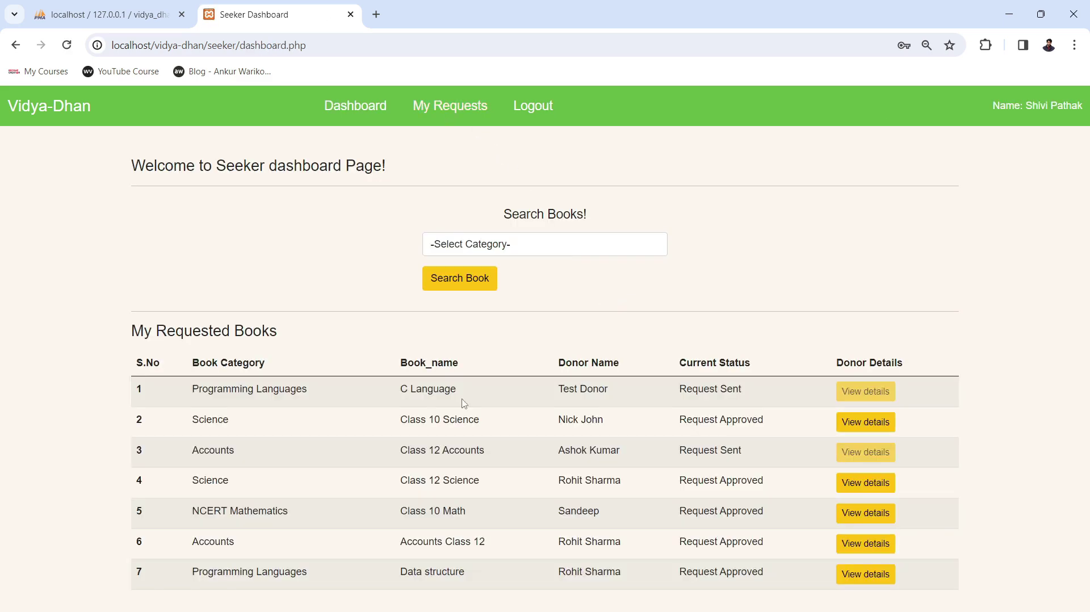
{"action": "left_click_drag", "start_coordinate": [208, 572], "coordinate": [291, 572]}
{"action": "left_click_drag", "start_coordinate": [413, 573], "coordinate": [616, 573]}
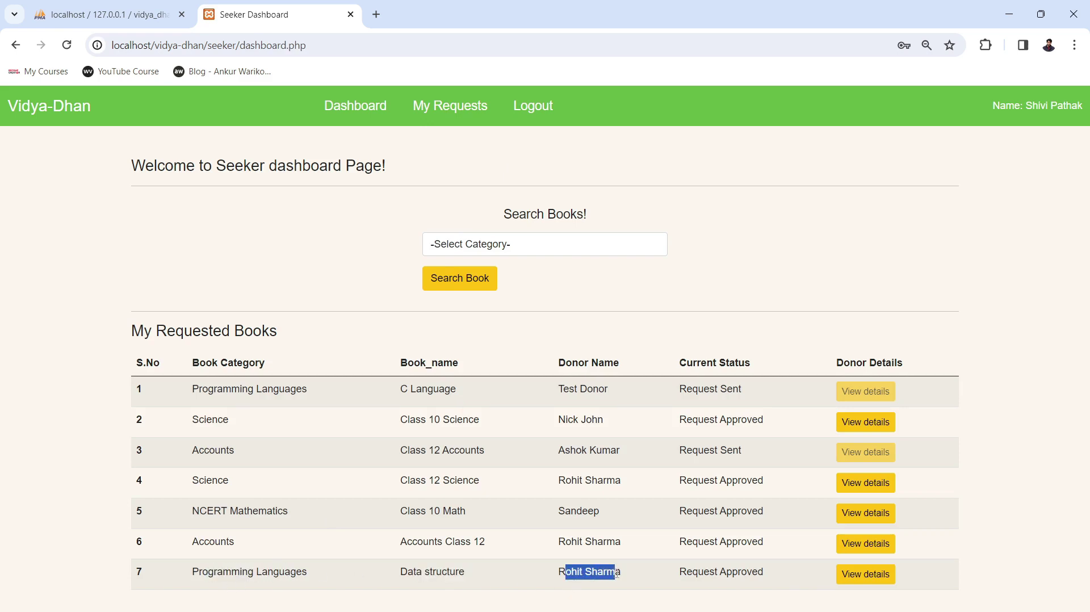
{"action": "left_click_drag", "start_coordinate": [686, 572], "coordinate": [769, 570]}
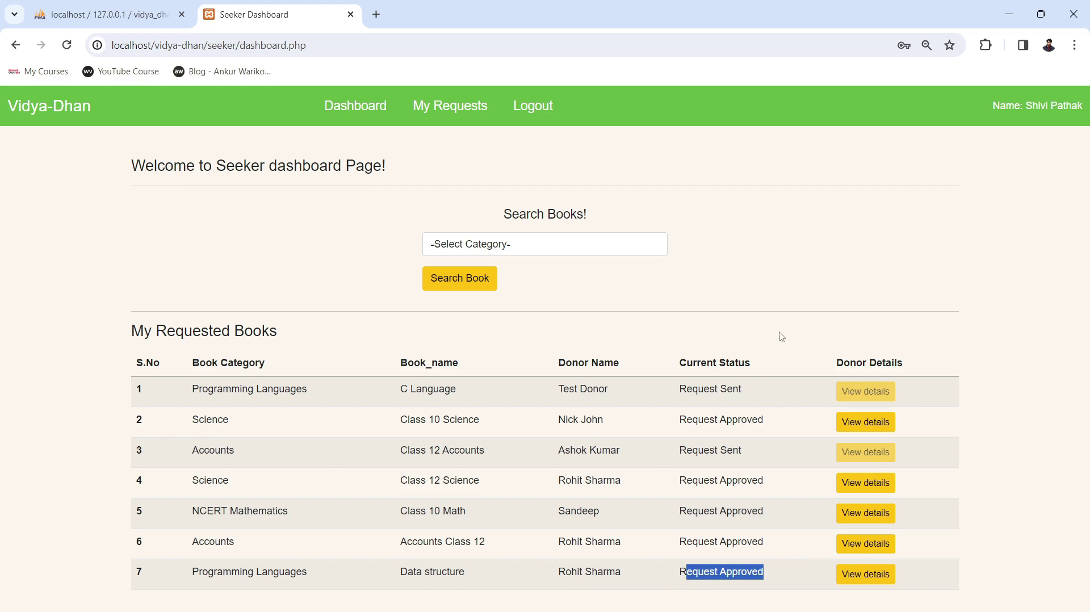
{"action": "left_click", "coordinate": [890, 254]}
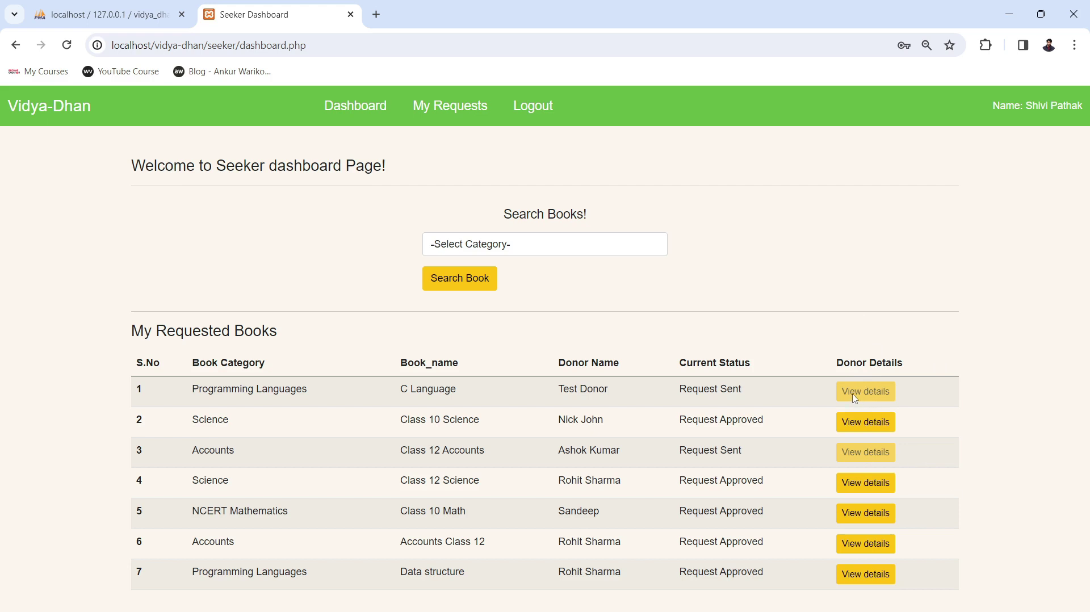
Compare row 1's Request Sent status, then view donor details for the Data structure request.
{"action": "left_click_drag", "start_coordinate": [680, 390], "coordinate": [740, 389]}
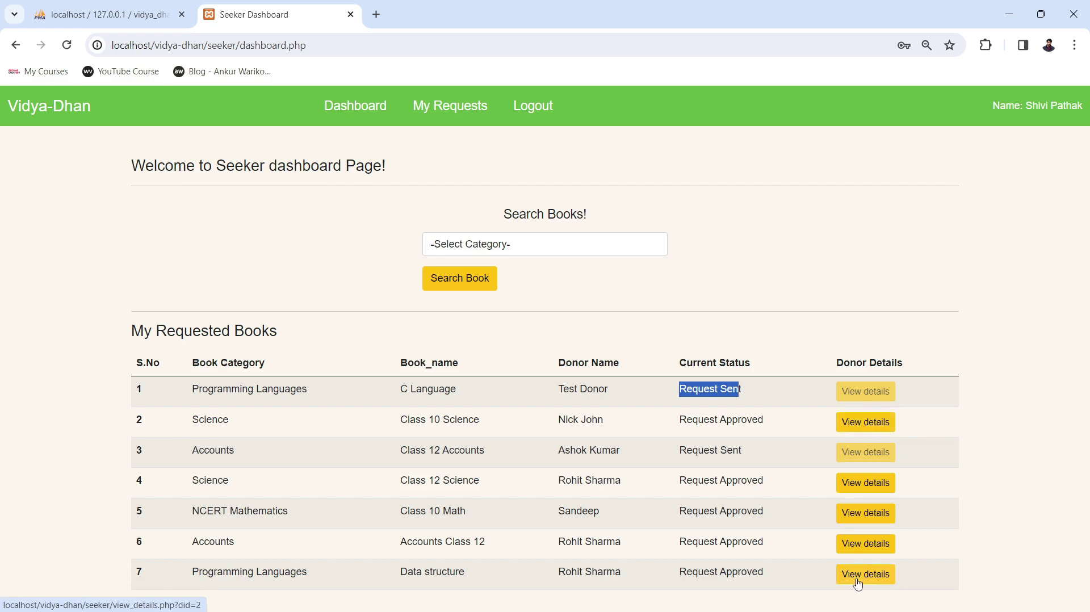
{"action": "left_click_drag", "start_coordinate": [678, 571], "coordinate": [771, 576]}
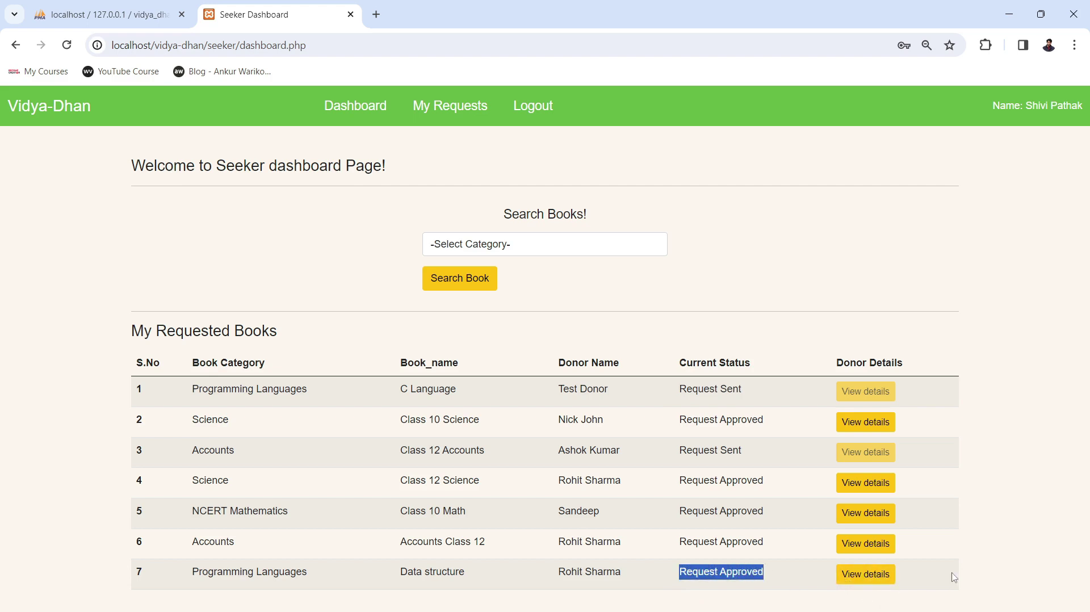
{"action": "left_click", "coordinate": [881, 580]}
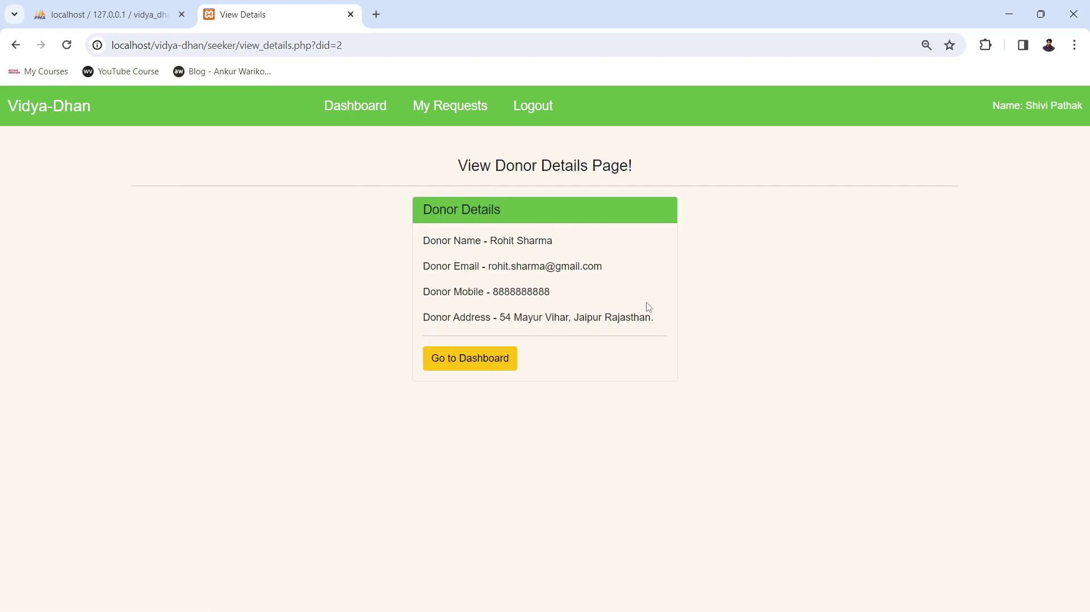
Review the donor's name, e-mail, mobile number and address on the View Donor Details page.
{"action": "left_click_drag", "start_coordinate": [435, 240], "coordinate": [575, 239]}
{"action": "left_click_drag", "start_coordinate": [468, 265], "coordinate": [616, 270]}
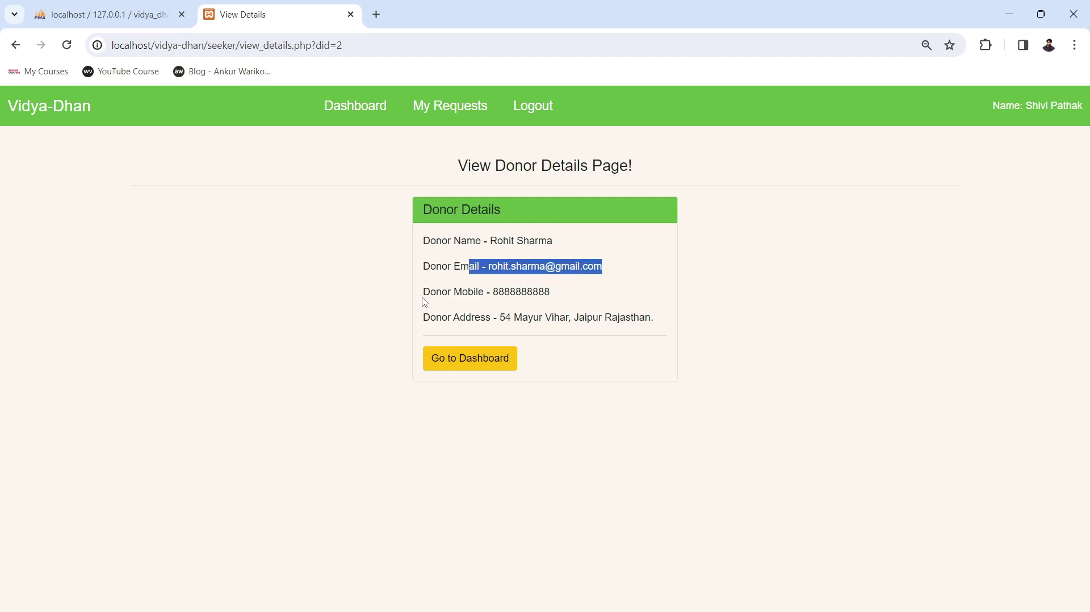
{"action": "left_click_drag", "start_coordinate": [433, 292], "coordinate": [550, 291]}
{"action": "left_click", "coordinate": [468, 316]}
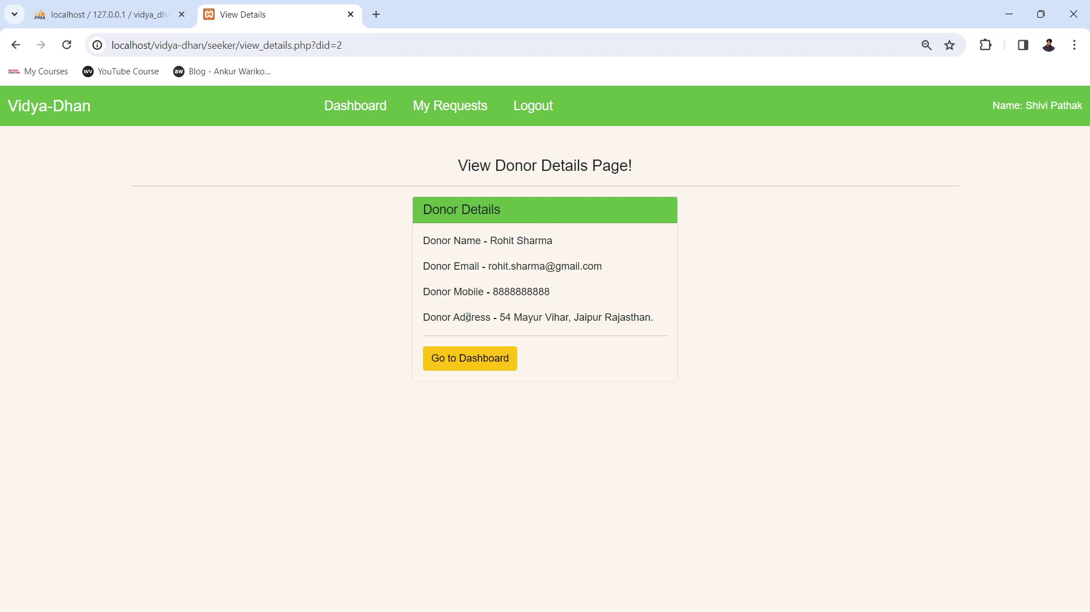
{"action": "left_click_drag", "start_coordinate": [467, 316], "coordinate": [679, 321]}
{"action": "left_click", "coordinate": [815, 397]}
Return to the dashboard, revisit My Requests, and log out to the home page.
{"action": "left_click", "coordinate": [481, 364]}
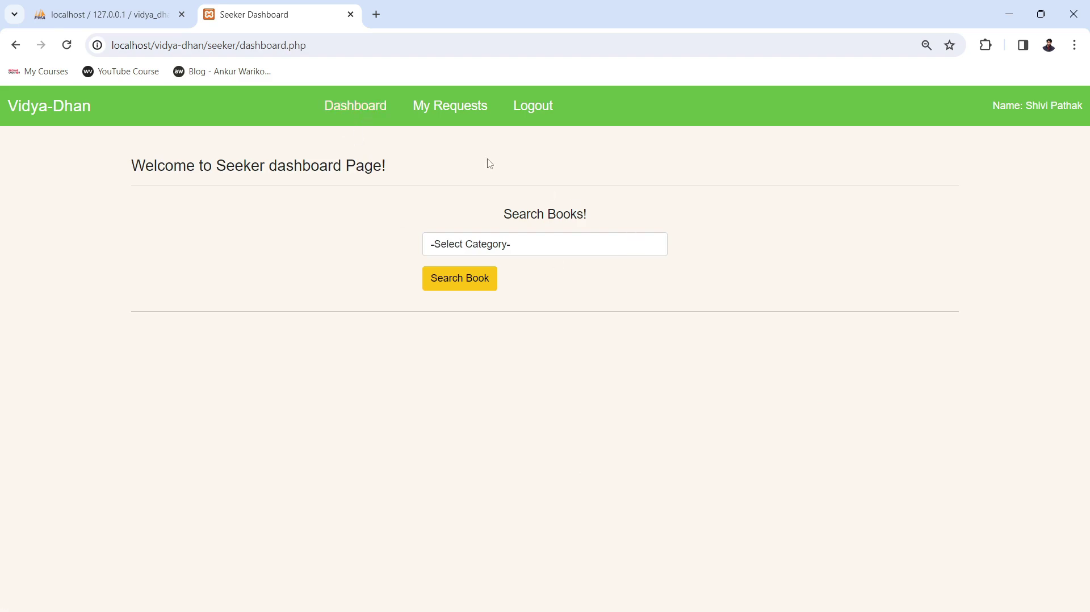
{"action": "left_click", "coordinate": [445, 107]}
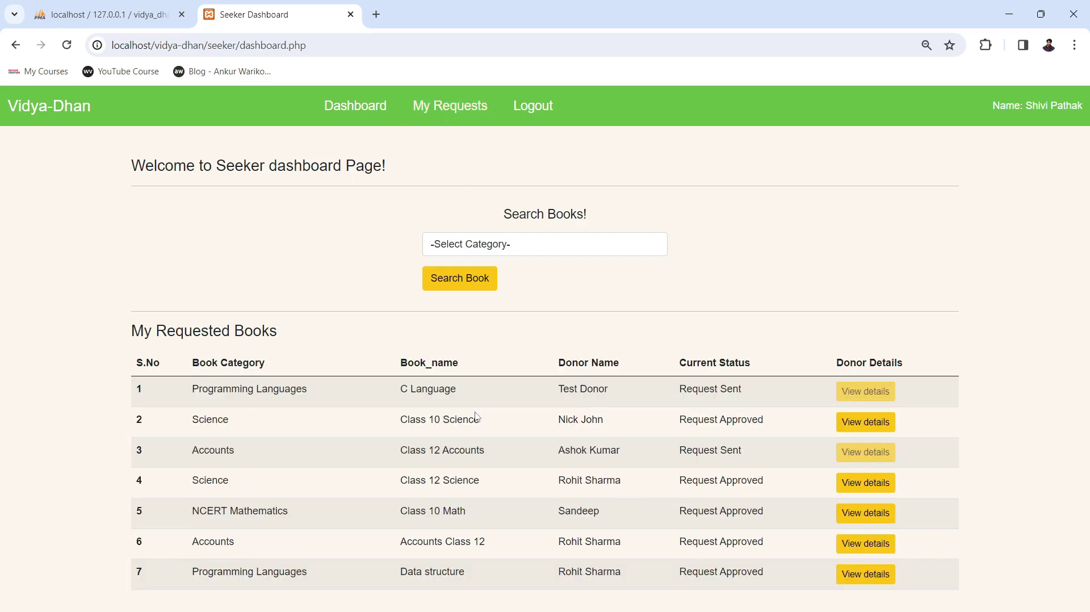
{"action": "left_click", "coordinate": [531, 107]}
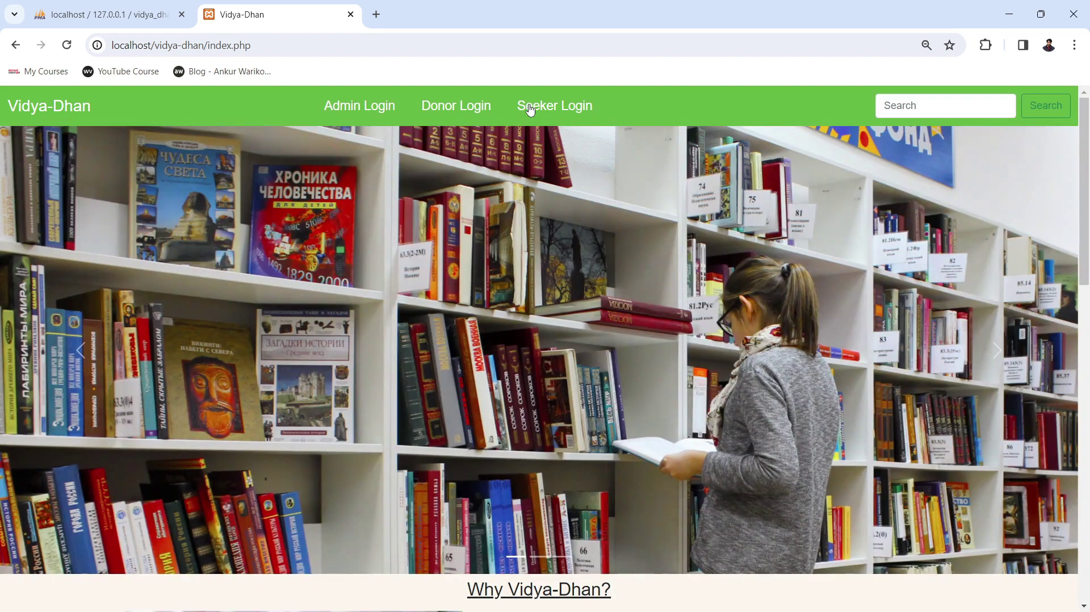